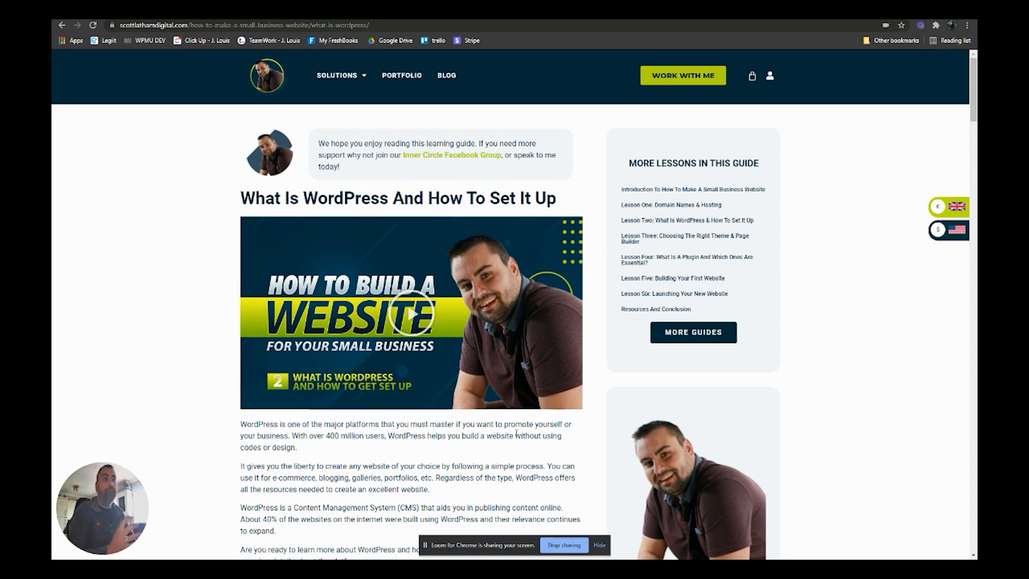
Read through the guide on what WordPress is, its features, its benefits and how to set it up.
{"action": "scroll", "coordinate": [382, 175], "scroll_direction": "down", "scroll_amount": 6}
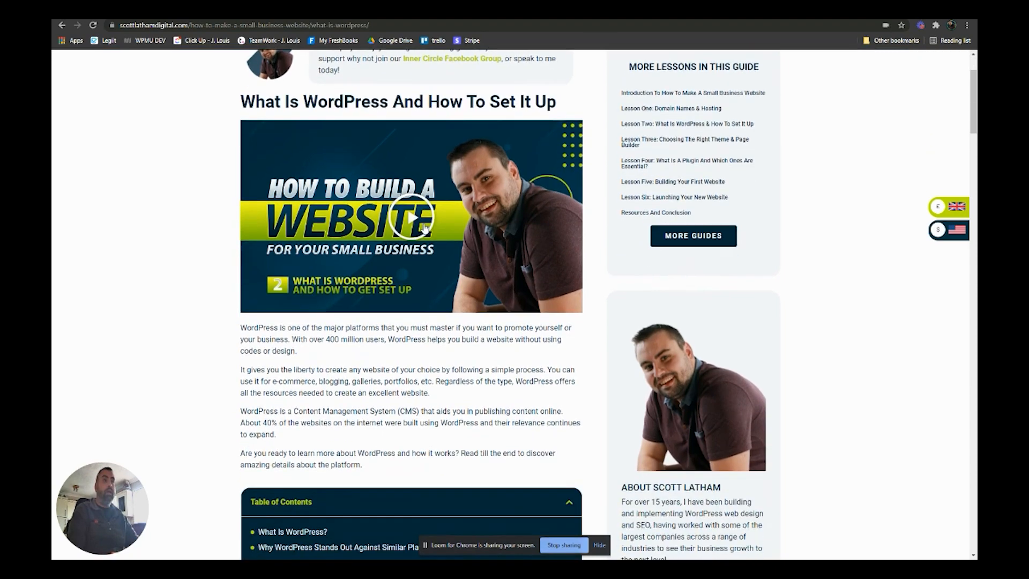
{"action": "scroll", "coordinate": [408, 237], "scroll_direction": "down", "scroll_amount": 12}
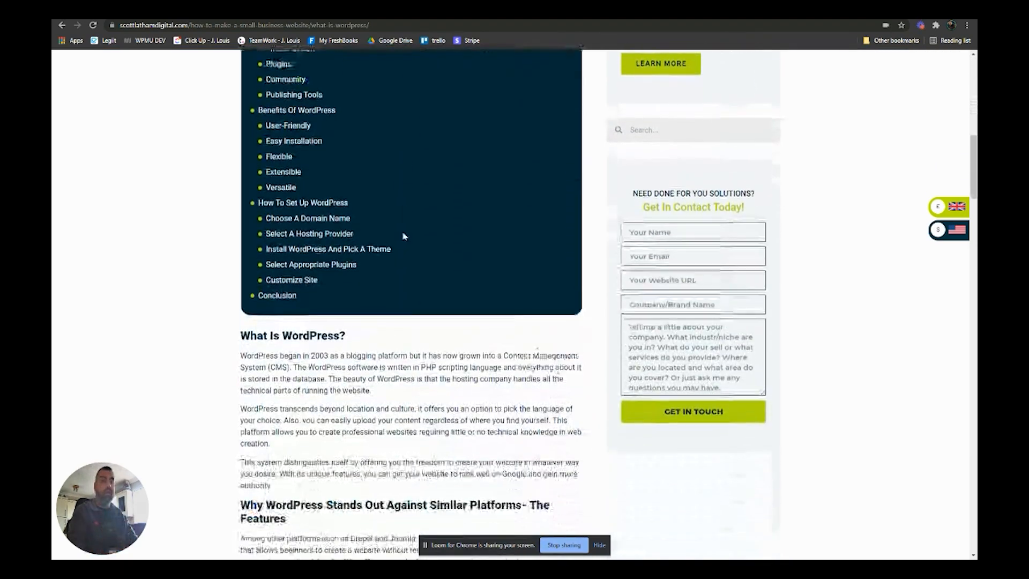
{"action": "scroll", "coordinate": [417, 230], "scroll_direction": "down", "scroll_amount": 15}
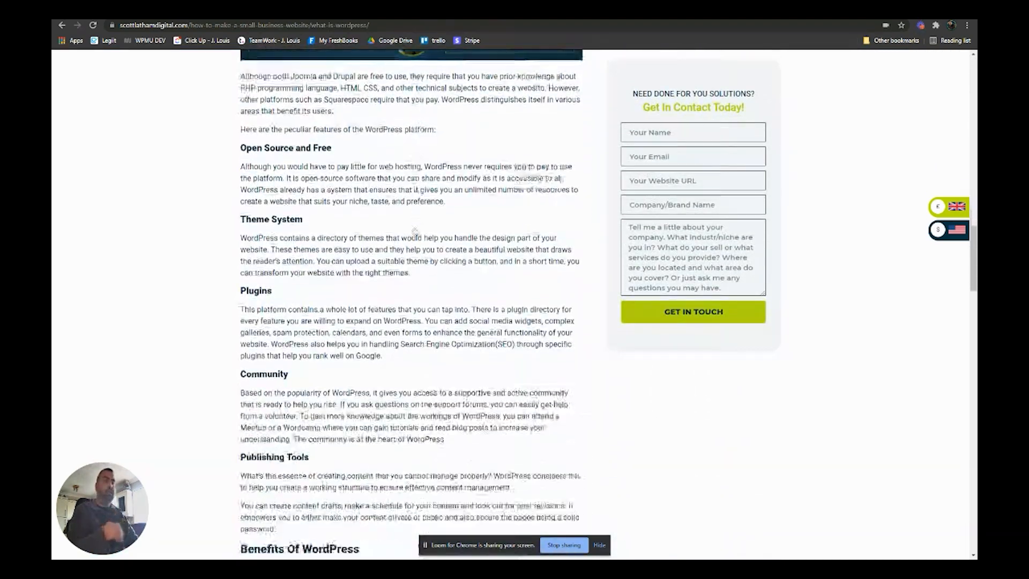
{"action": "scroll", "coordinate": [410, 228], "scroll_direction": "down", "scroll_amount": 1}
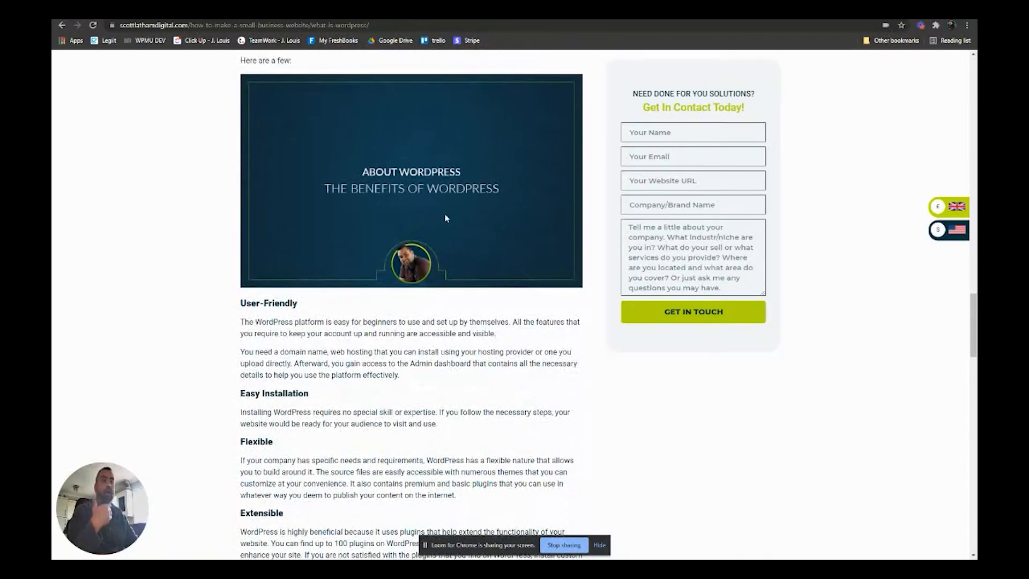
{"action": "scroll", "coordinate": [418, 225], "scroll_direction": "up", "scroll_amount": 1}
{"action": "scroll", "coordinate": [429, 222], "scroll_direction": "down", "scroll_amount": 3}
{"action": "scroll", "coordinate": [446, 217], "scroll_direction": "up", "scroll_amount": 3}
{"action": "scroll", "coordinate": [446, 217], "scroll_direction": "up", "scroll_amount": 20}
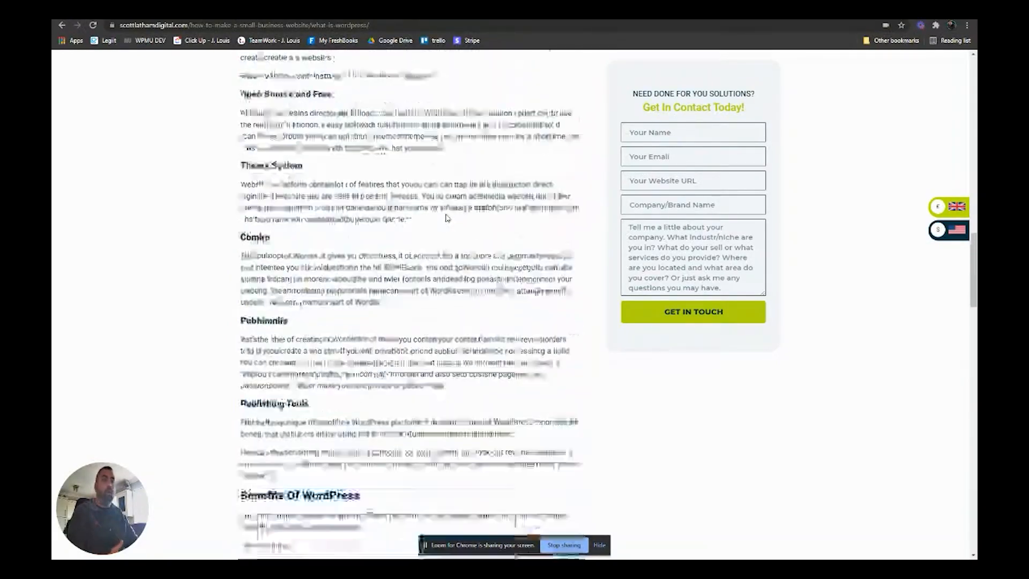
{"action": "scroll", "coordinate": [439, 222], "scroll_direction": "up", "scroll_amount": 5}
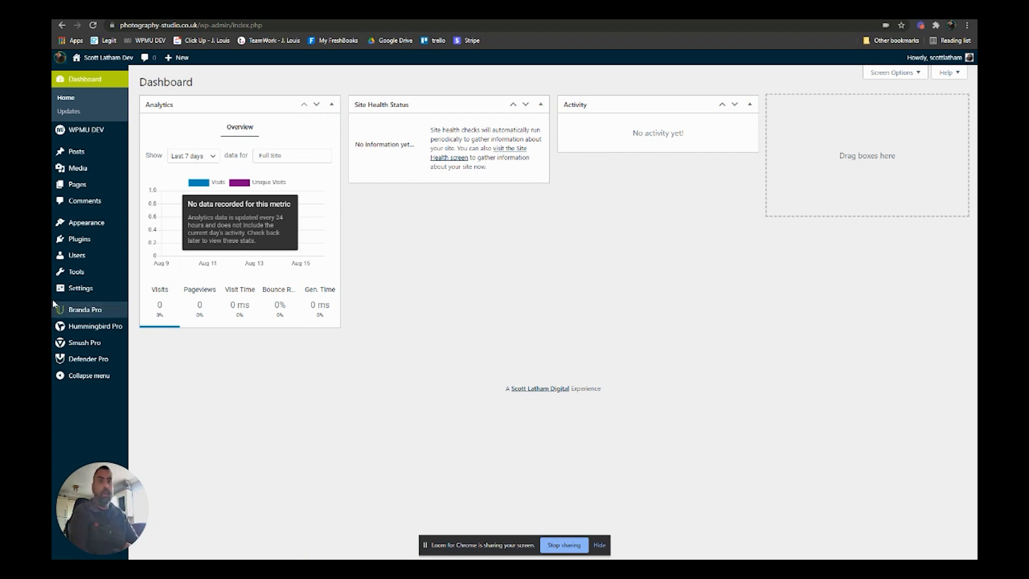
Open the site's general settings and set the site title to "Photography Studio".
{"action": "mouse_move", "coordinate": [89, 293]}
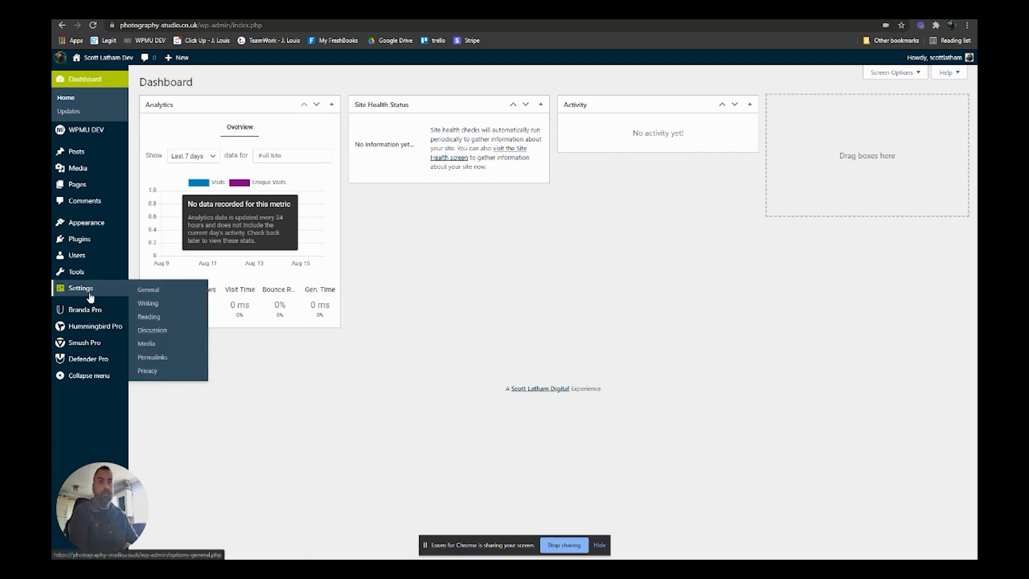
{"action": "left_click", "coordinate": [145, 292]}
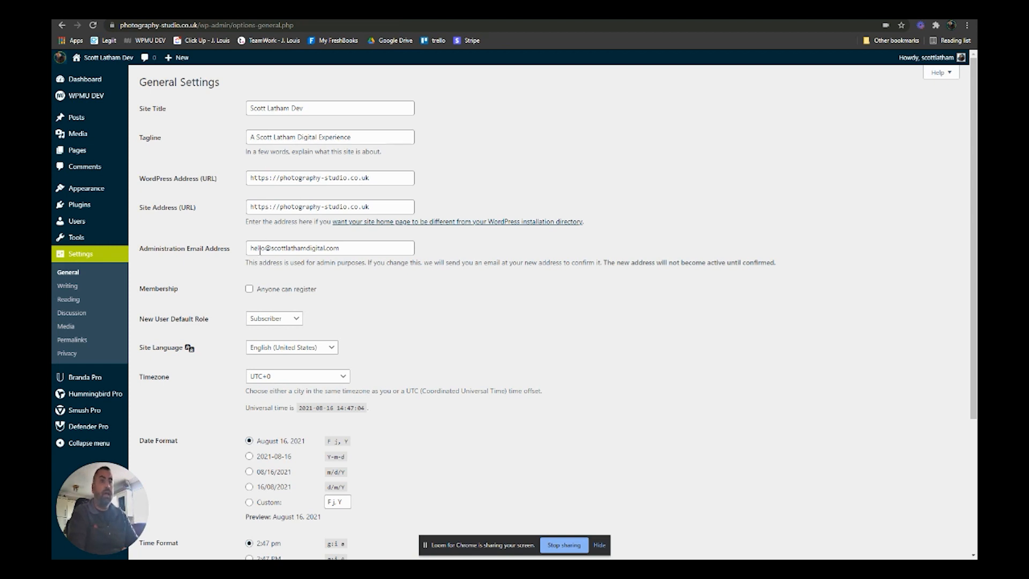
{"action": "scroll", "coordinate": [265, 352], "scroll_direction": "down", "scroll_amount": 4}
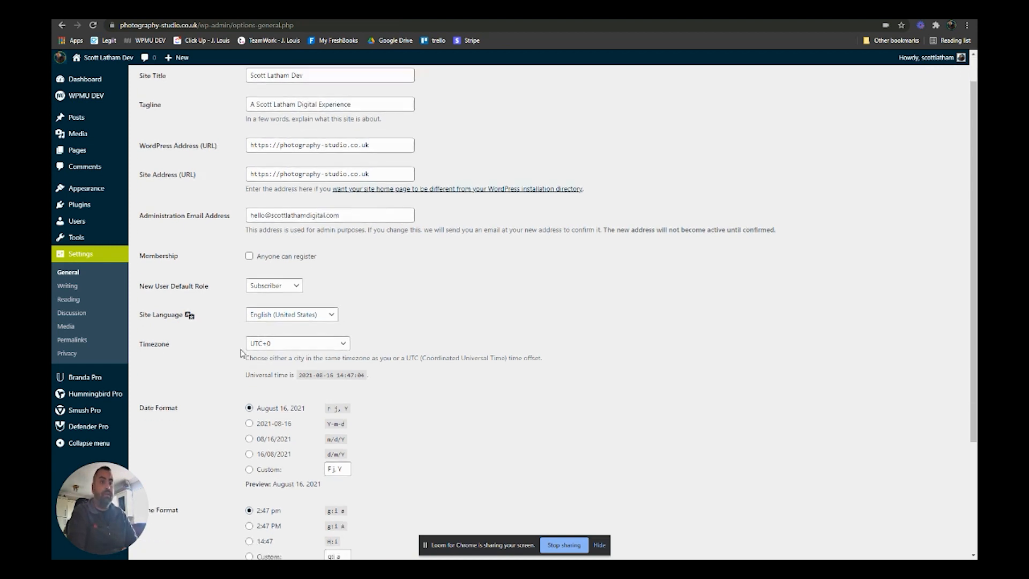
{"action": "scroll", "coordinate": [294, 347], "scroll_direction": "up", "scroll_amount": 4}
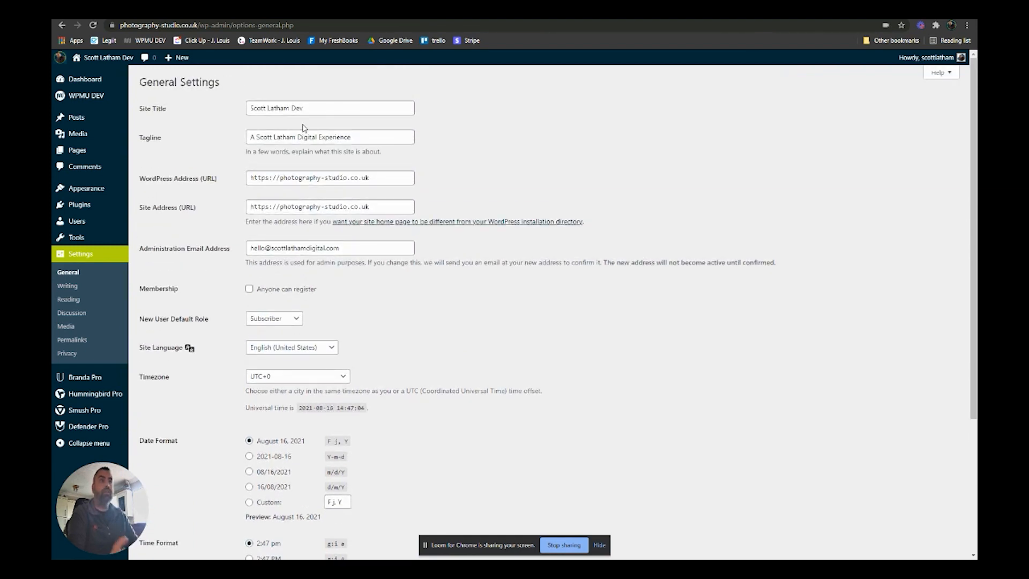
{"action": "left_click_drag", "start_coordinate": [314, 107], "coordinate": [230, 108]}
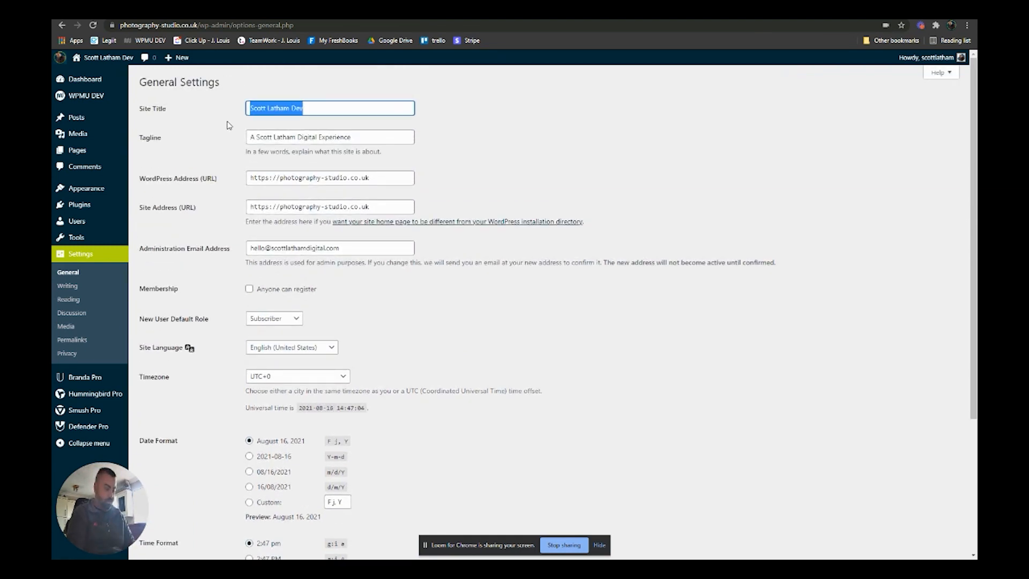
{"action": "type", "text": "Photograp"}
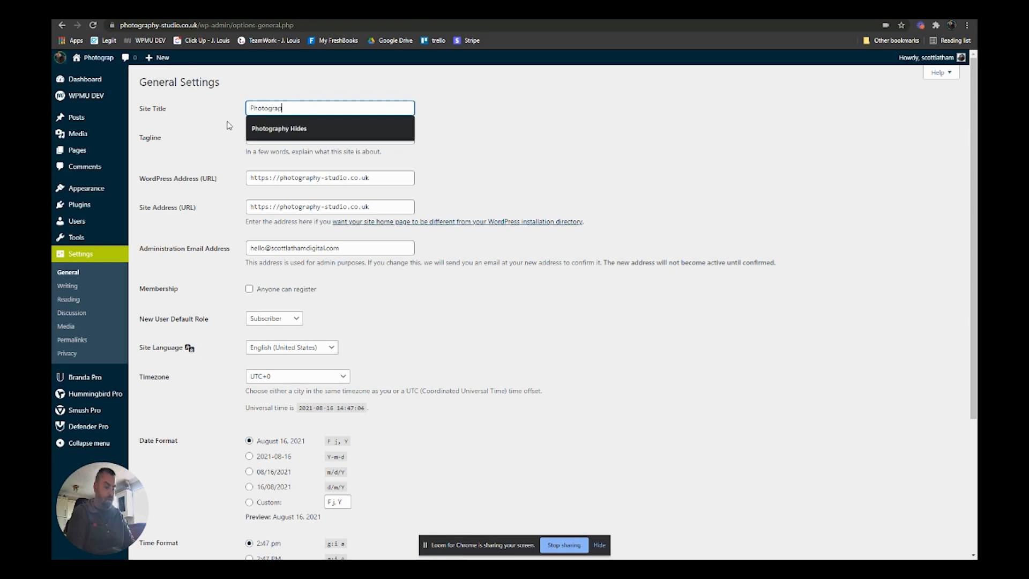
{"action": "type", "text": "hy Studio"}
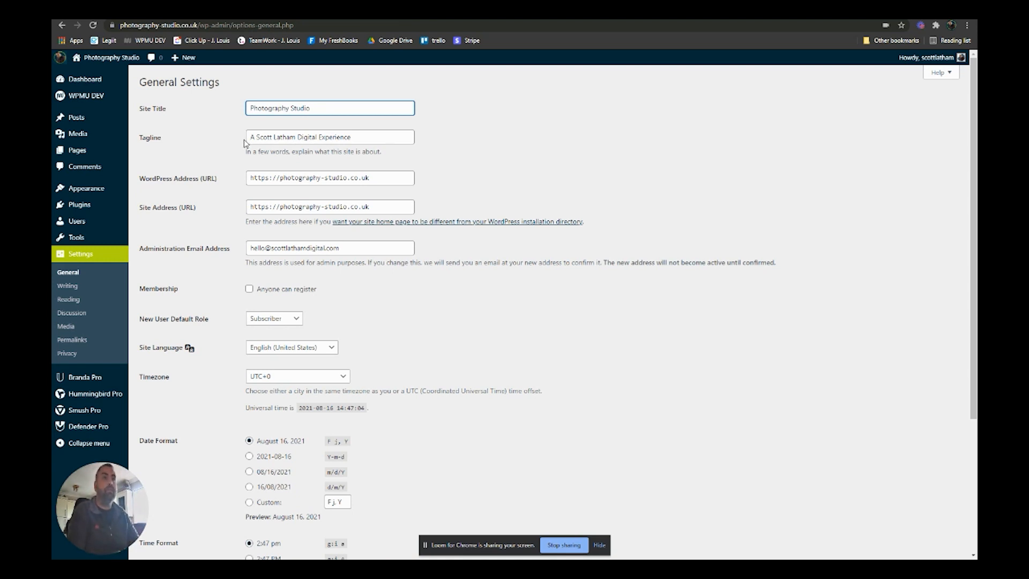
Replace the site's tagline with "Photography Studio in Birmingham".
{"action": "left_click_drag", "start_coordinate": [350, 138], "coordinate": [188, 130]}
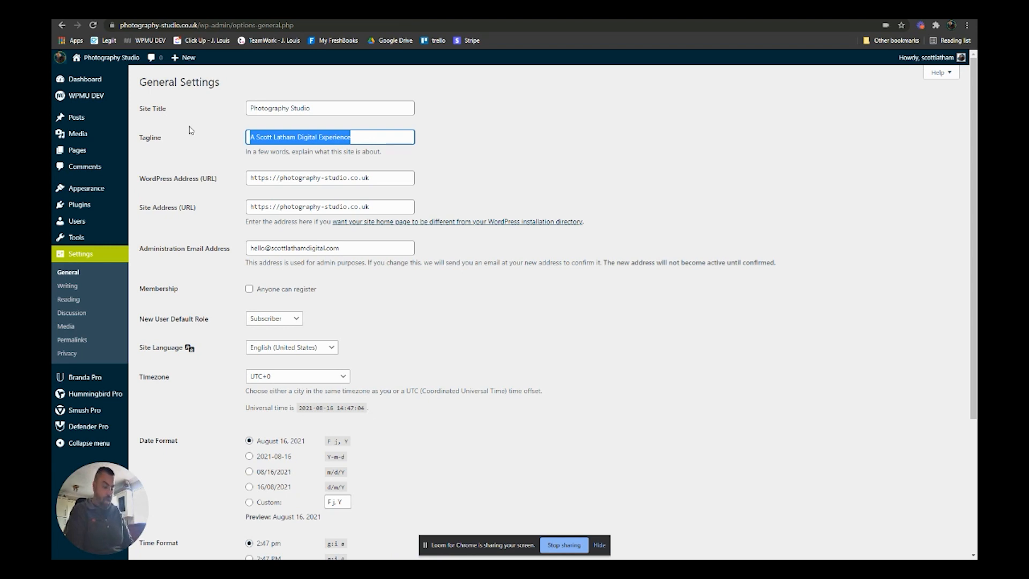
{"action": "type", "text": "Photography"}
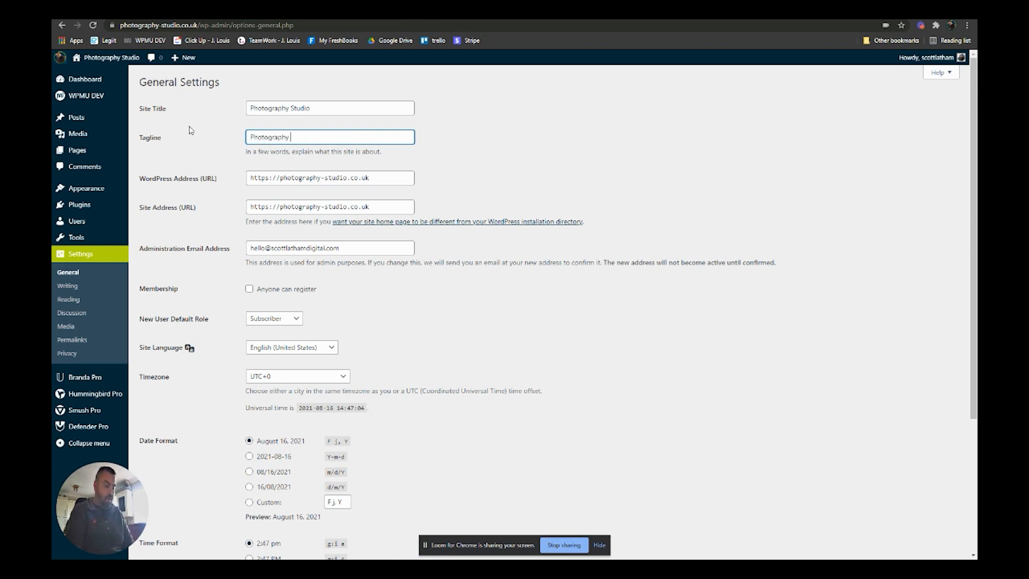
{"action": "type", "text": " Studio"}
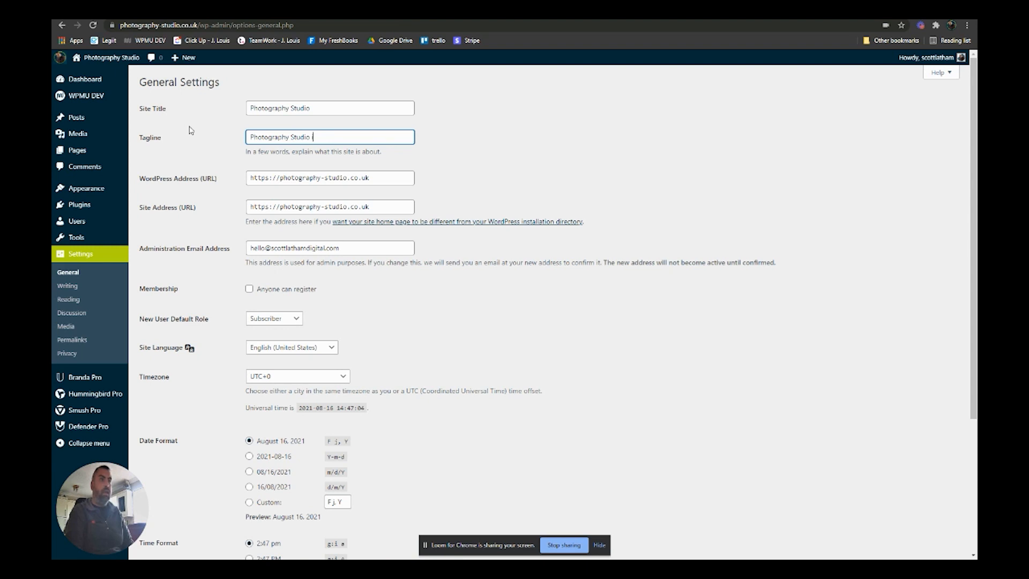
{"action": "type", "text": " in Birmin"}
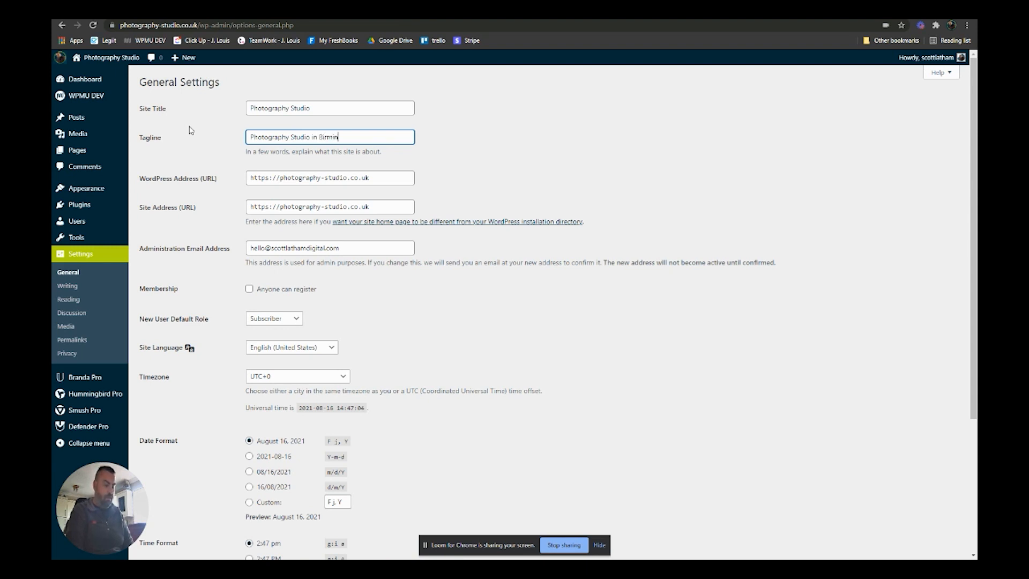
{"action": "type", "text": "gham"}
{"action": "left_click", "coordinate": [465, 150]}
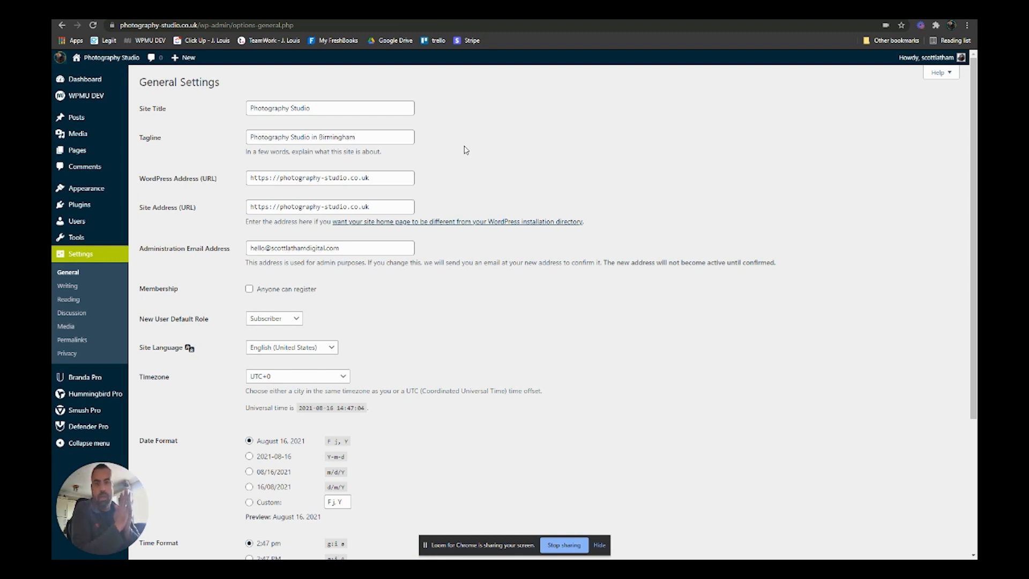
Dismiss the mail notifications and set the site language to English (UK).
{"action": "scroll", "coordinate": [192, 249], "scroll_direction": "down", "scroll_amount": 3}
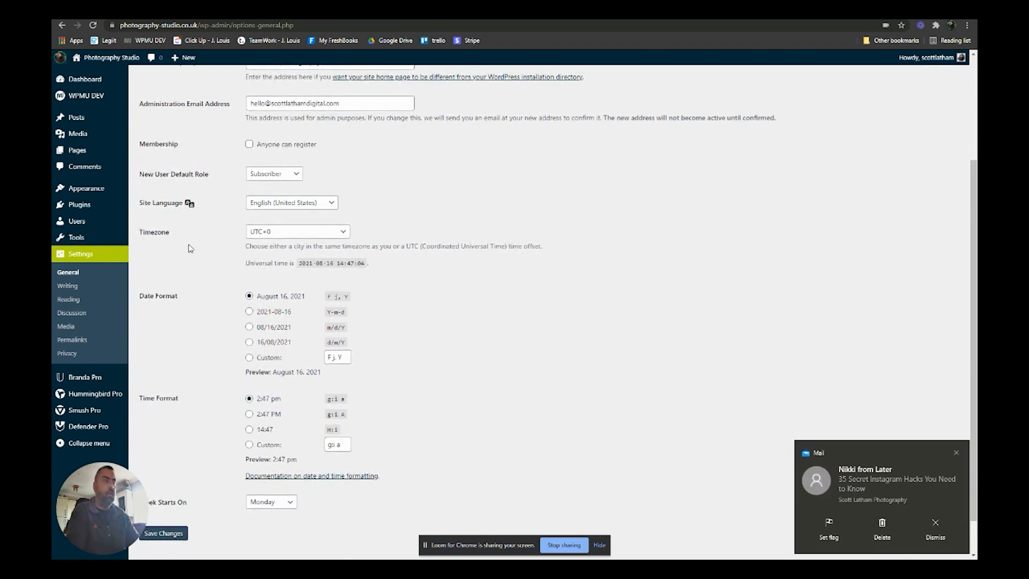
{"action": "left_click", "coordinate": [956, 453]}
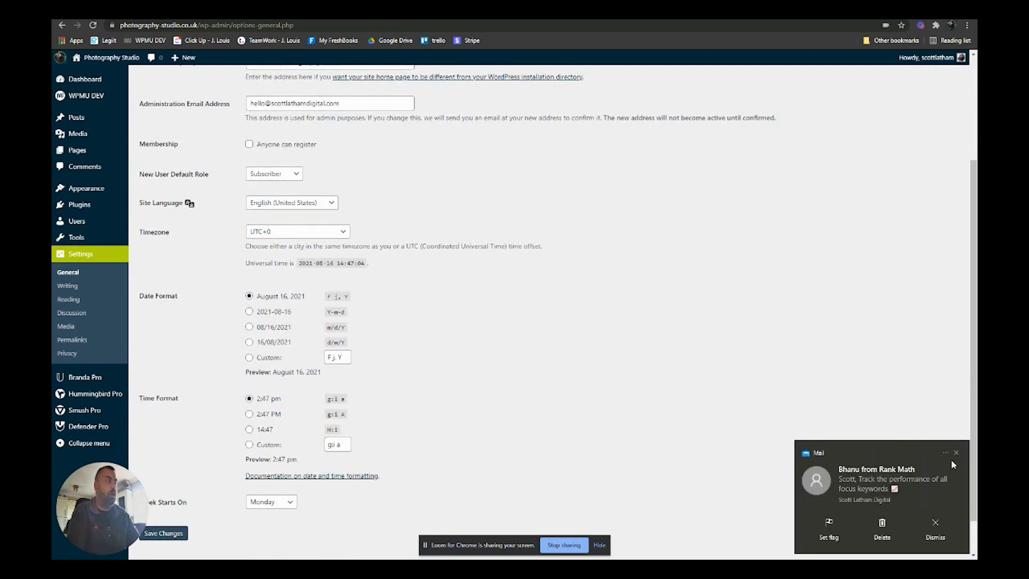
{"action": "left_click", "coordinate": [956, 455]}
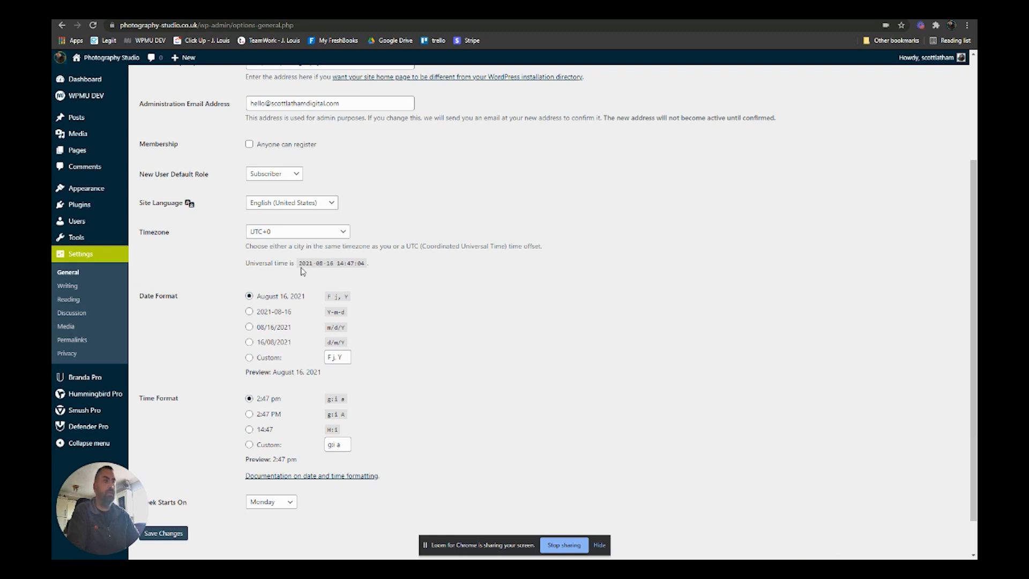
{"action": "left_click", "coordinate": [288, 205]}
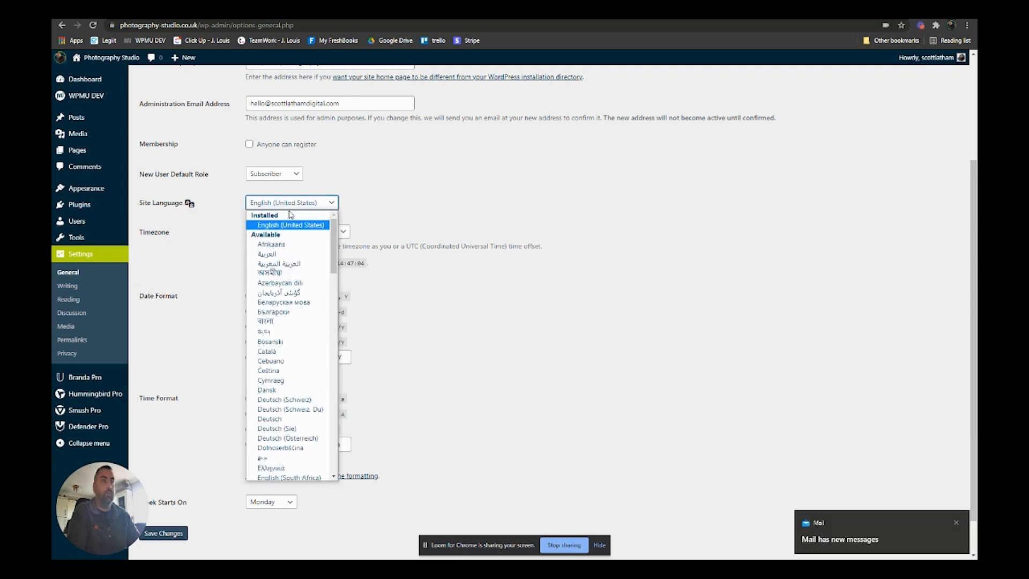
{"action": "scroll", "coordinate": [283, 295], "scroll_direction": "down", "scroll_amount": 4}
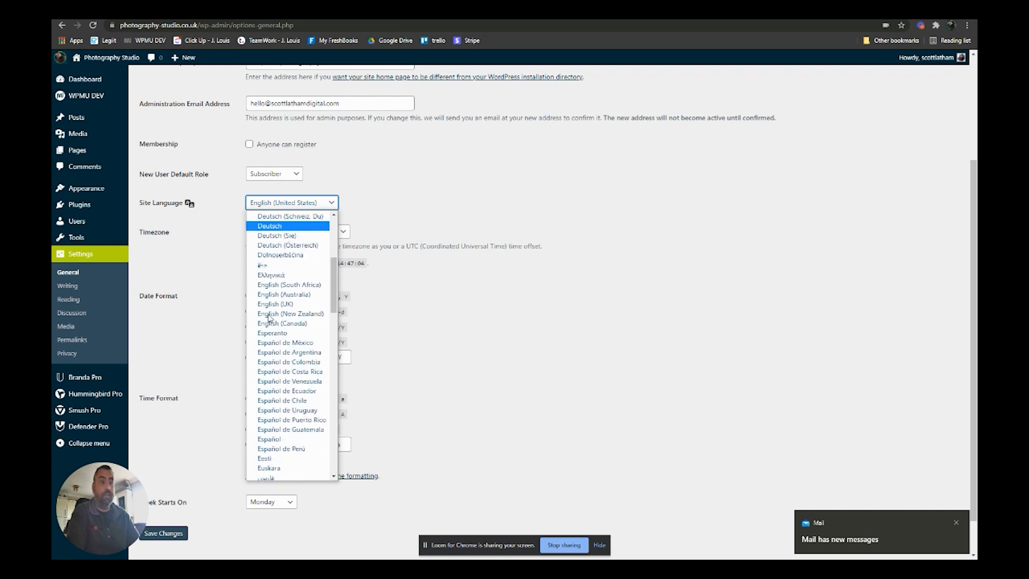
{"action": "left_click", "coordinate": [288, 303]}
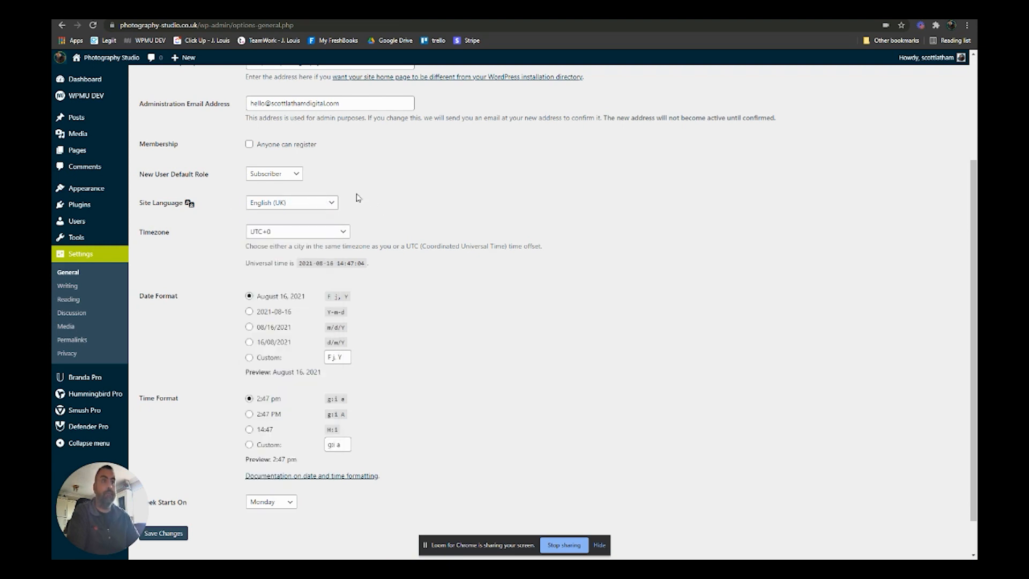
Set the site's timezone to UTC+1 and its date format to d/m/Y.
{"action": "left_click", "coordinate": [303, 236]}
{"action": "scroll", "coordinate": [298, 377], "scroll_direction": "down", "scroll_amount": 3}
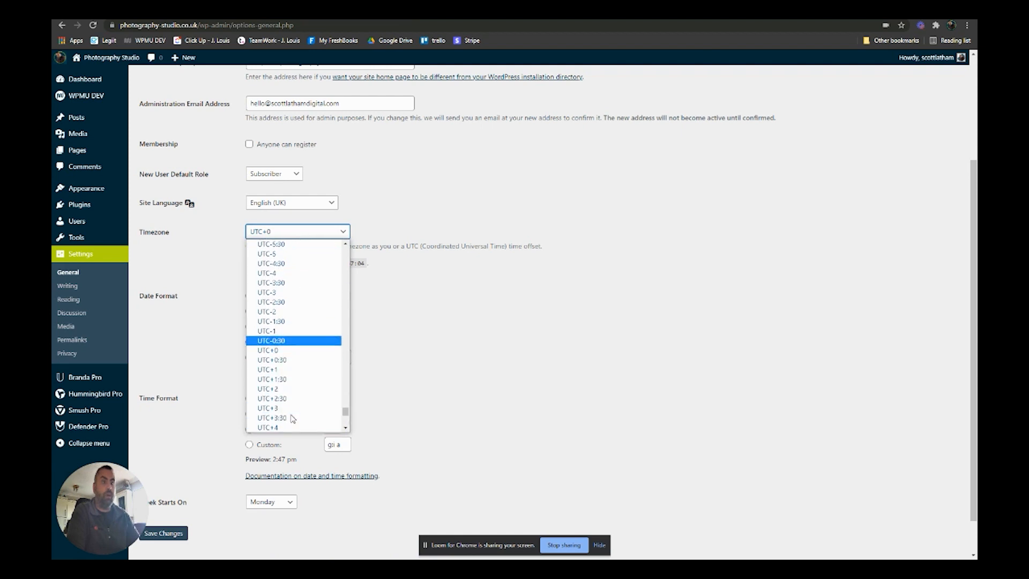
{"action": "left_click", "coordinate": [298, 372]}
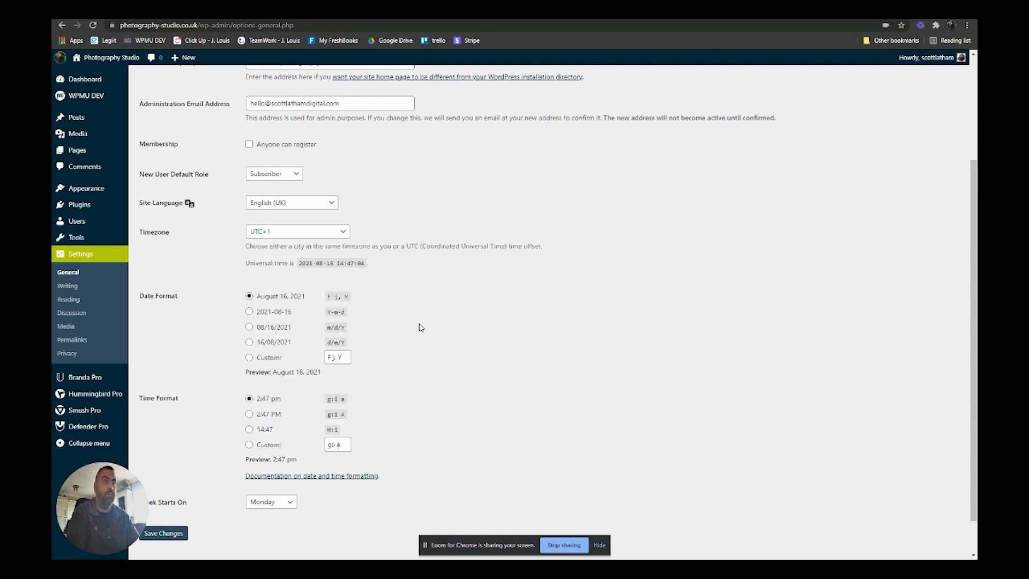
{"action": "left_click", "coordinate": [249, 343]}
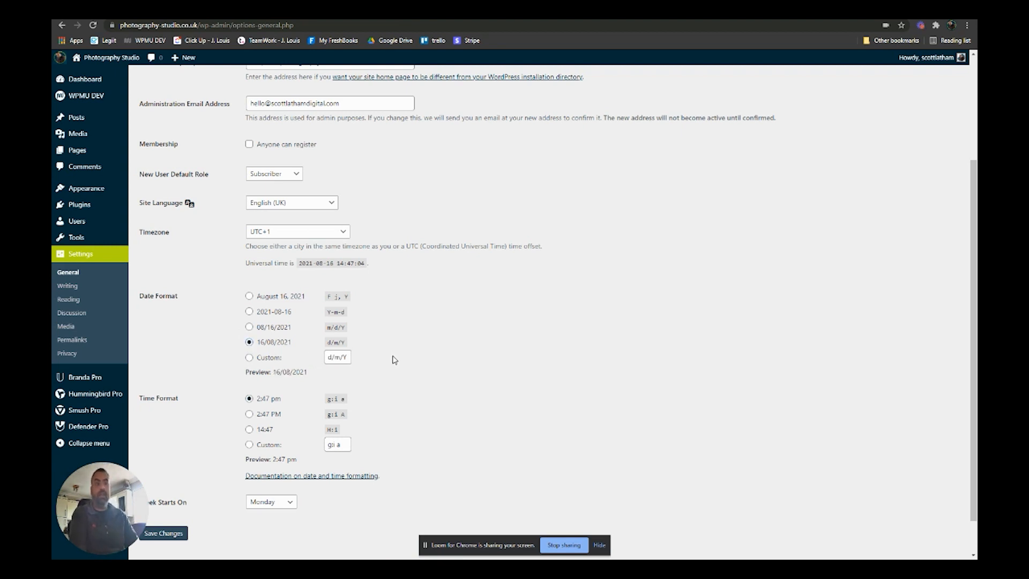
Set a custom time format of "H:i a" and save the general settings.
{"action": "scroll", "coordinate": [394, 358], "scroll_direction": "down", "scroll_amount": 1}
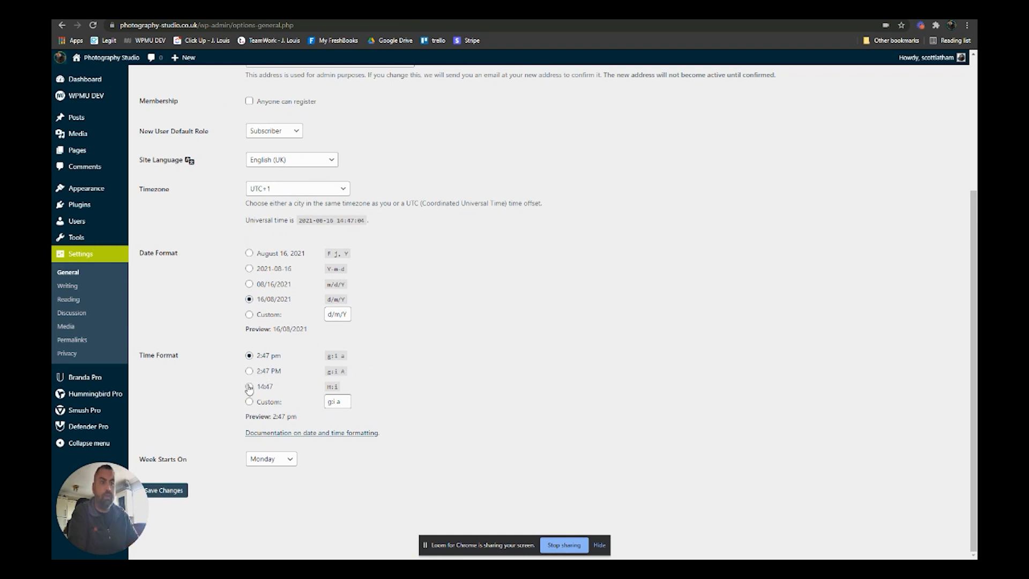
{"action": "left_click", "coordinate": [249, 387]}
{"action": "left_click", "coordinate": [343, 402]}
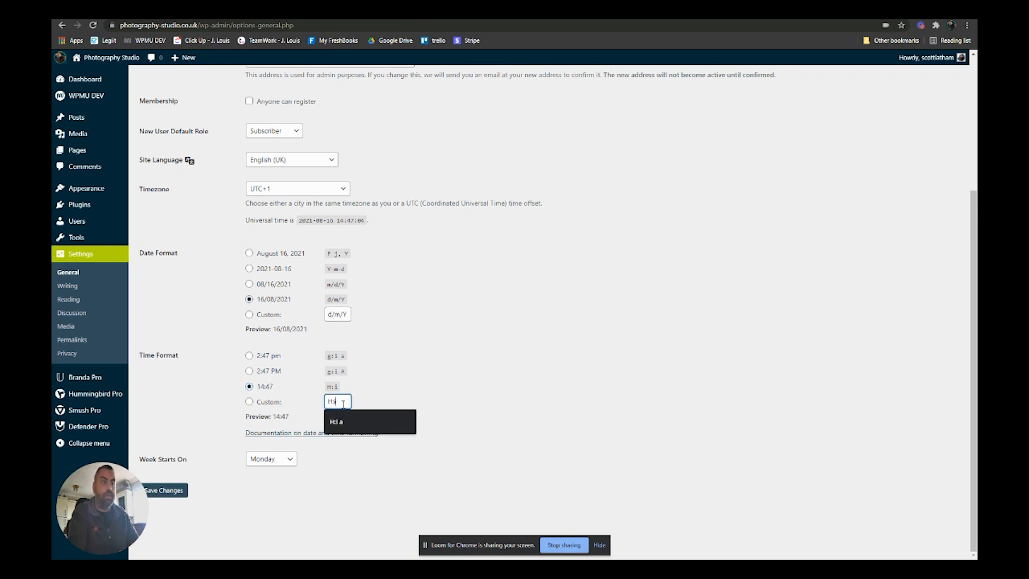
{"action": "left_click", "coordinate": [336, 421]}
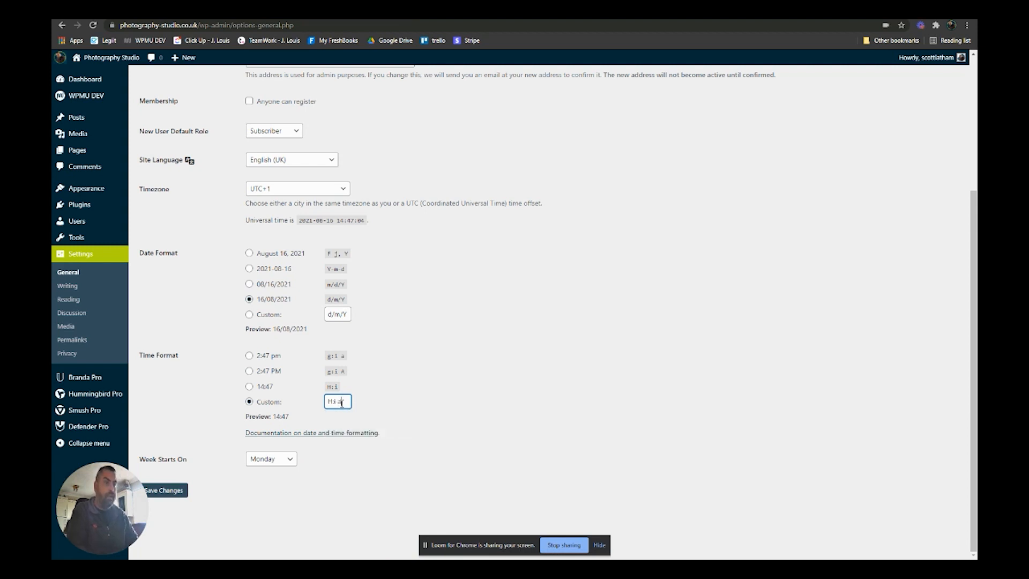
{"action": "left_click", "coordinate": [280, 421]}
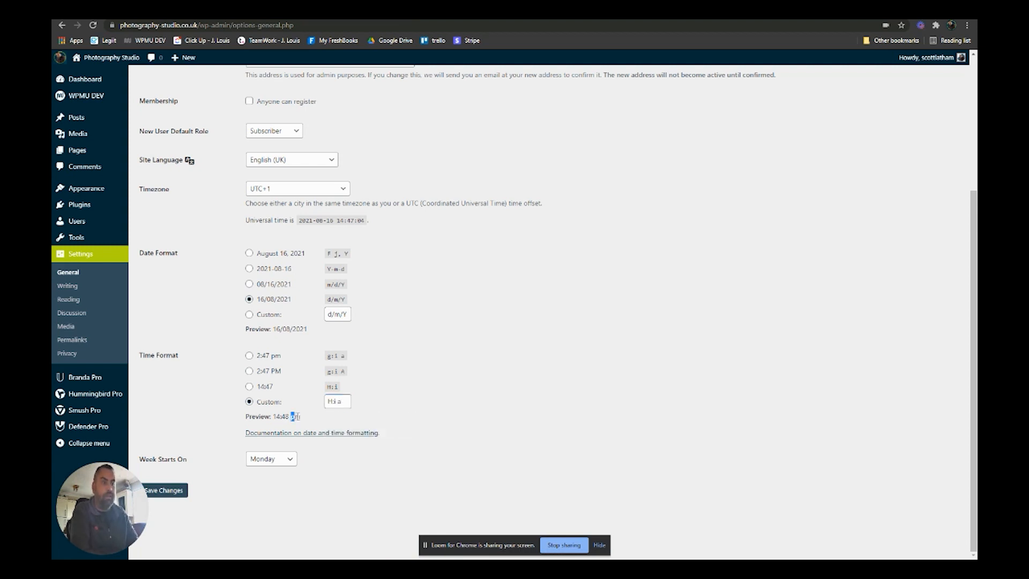
{"action": "left_click", "coordinate": [303, 418]}
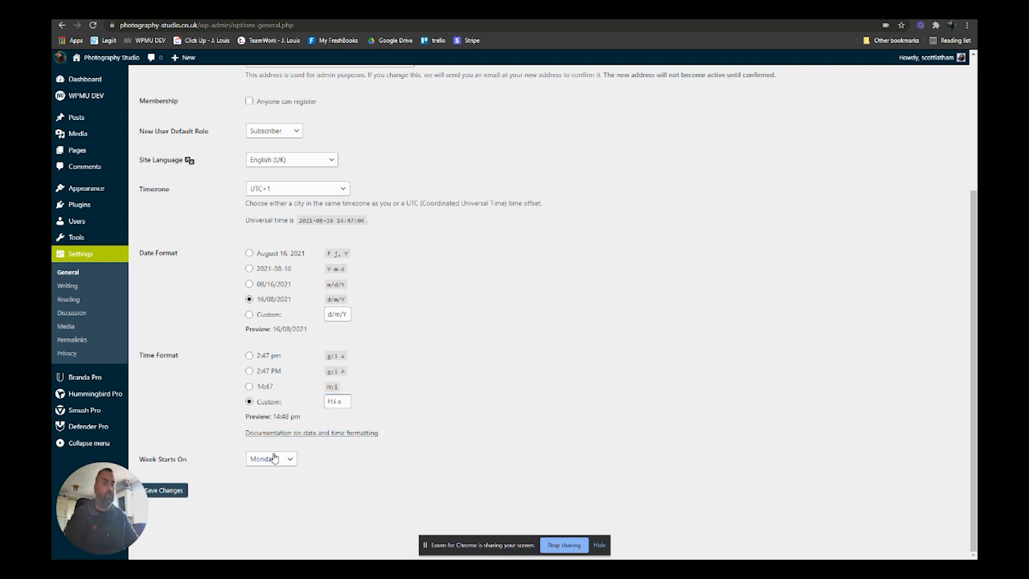
{"action": "left_click", "coordinate": [181, 492]}
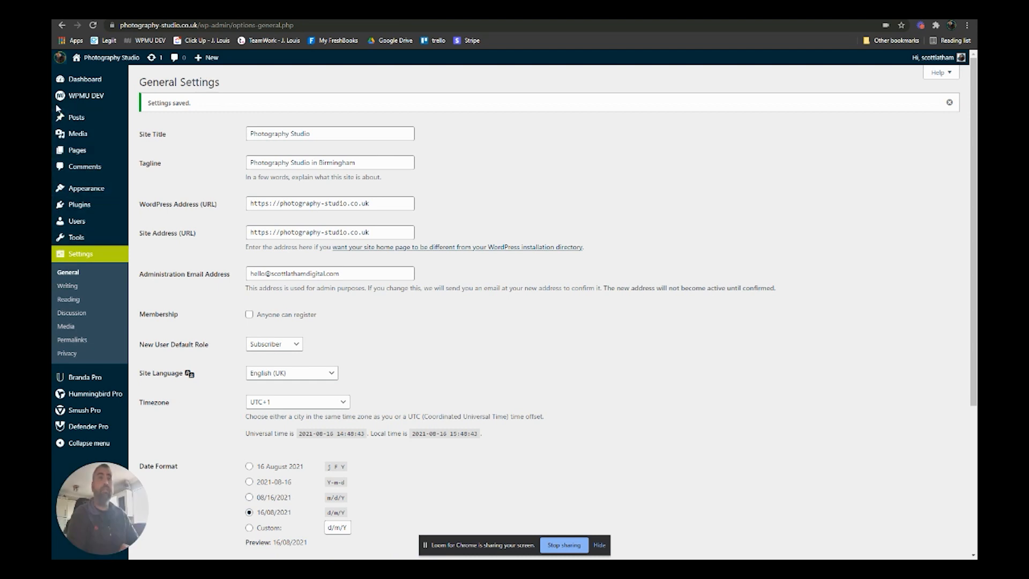
Open the available WordPress updates and update the site's translations.
{"action": "mouse_move", "coordinate": [108, 70]}
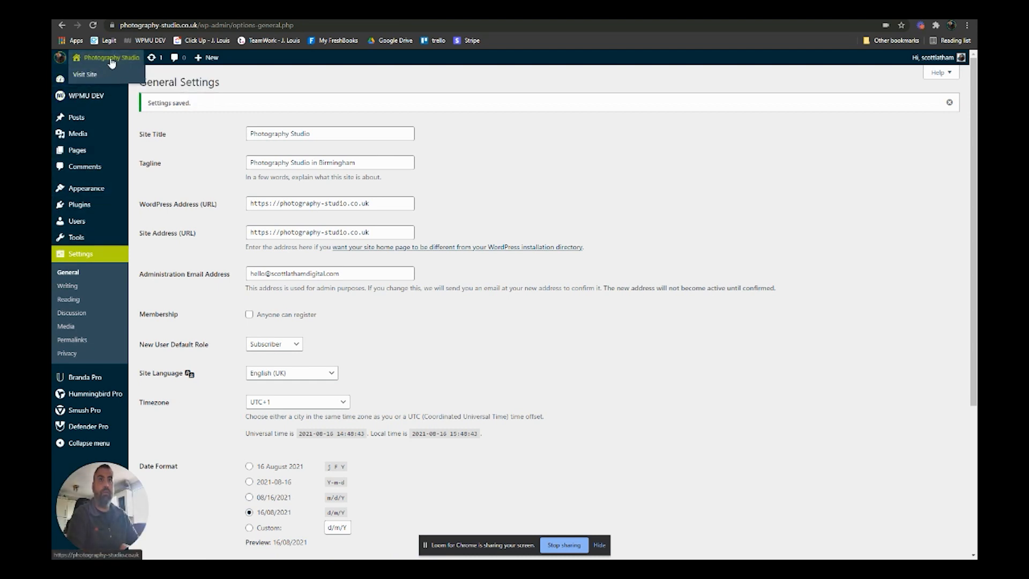
{"action": "left_click", "coordinate": [152, 59]}
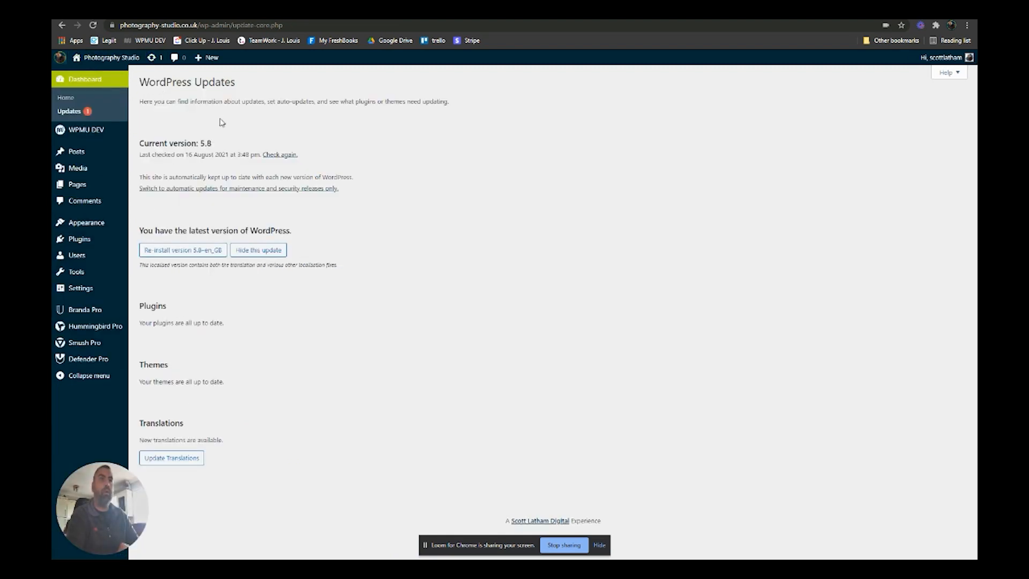
{"action": "left_click", "coordinate": [181, 460]}
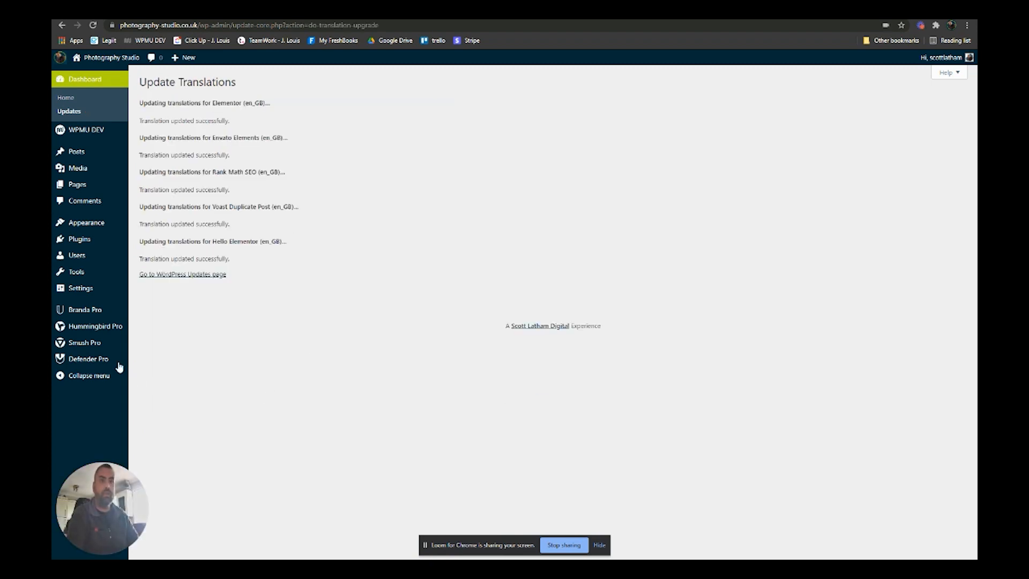
In the reading settings, try the latest posts option for the homepage display and switch back to a static page.
{"action": "mouse_move", "coordinate": [94, 290]}
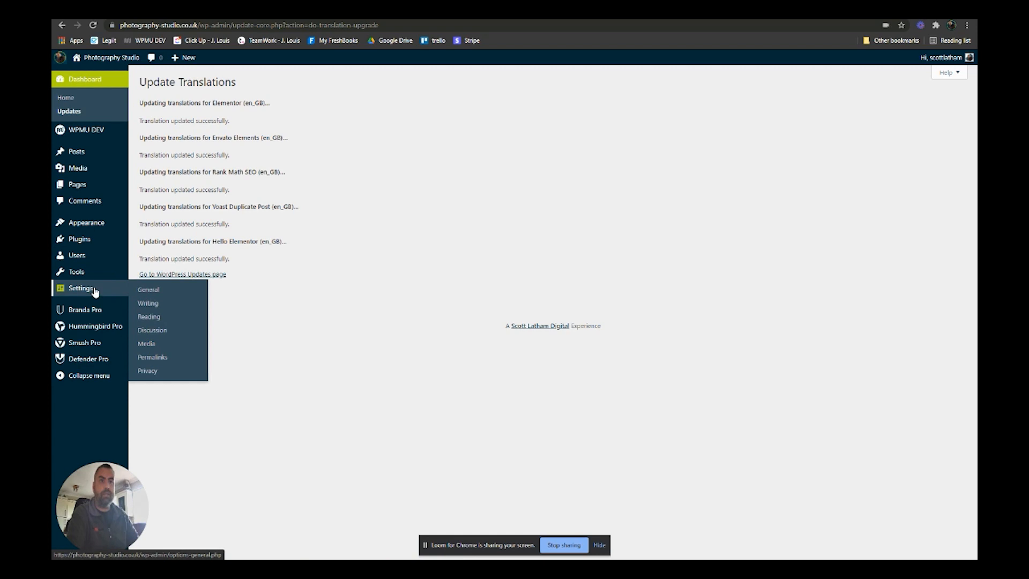
{"action": "left_click", "coordinate": [144, 305]}
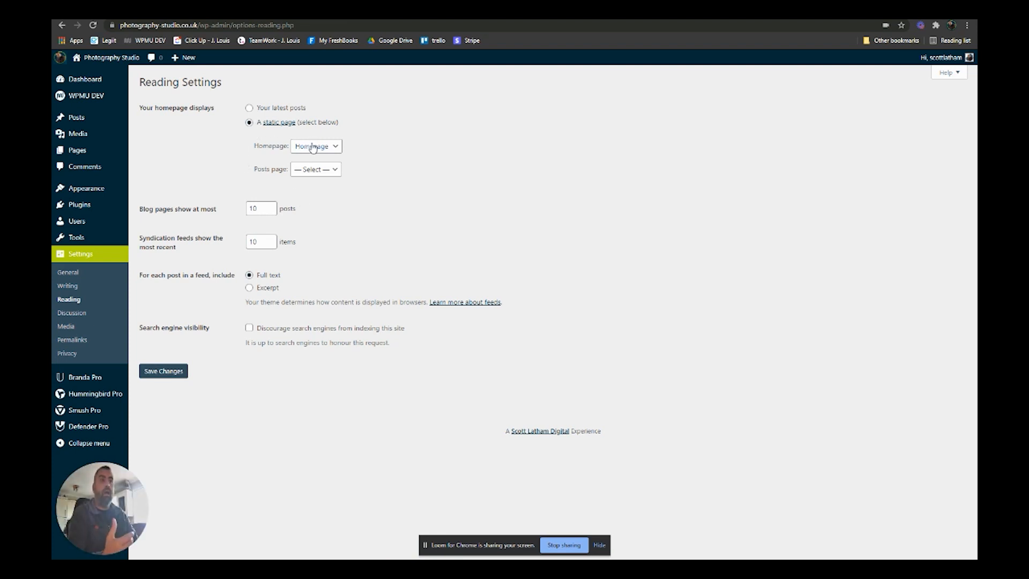
{"action": "left_click", "coordinate": [250, 109]}
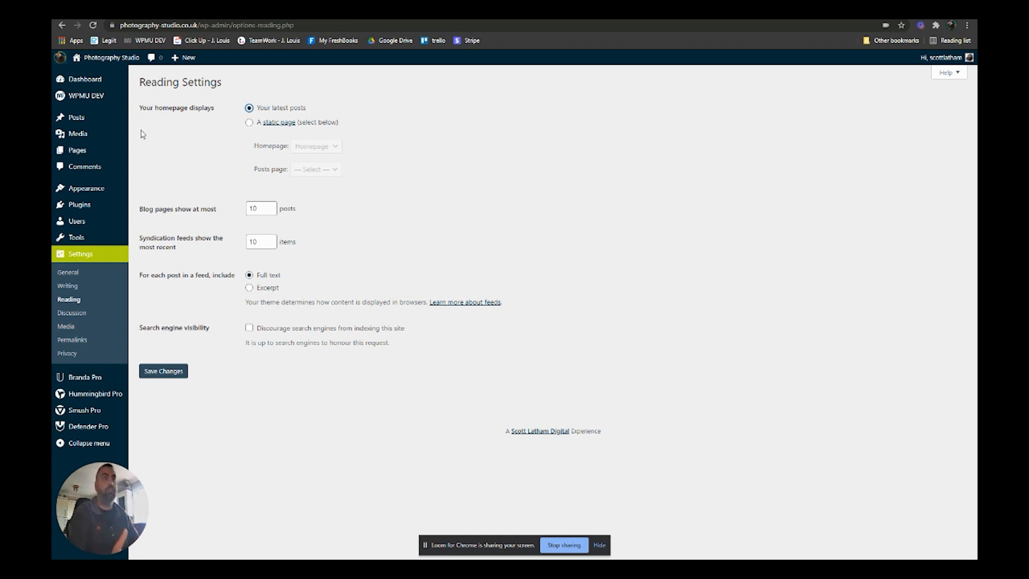
{"action": "left_click", "coordinate": [249, 124]}
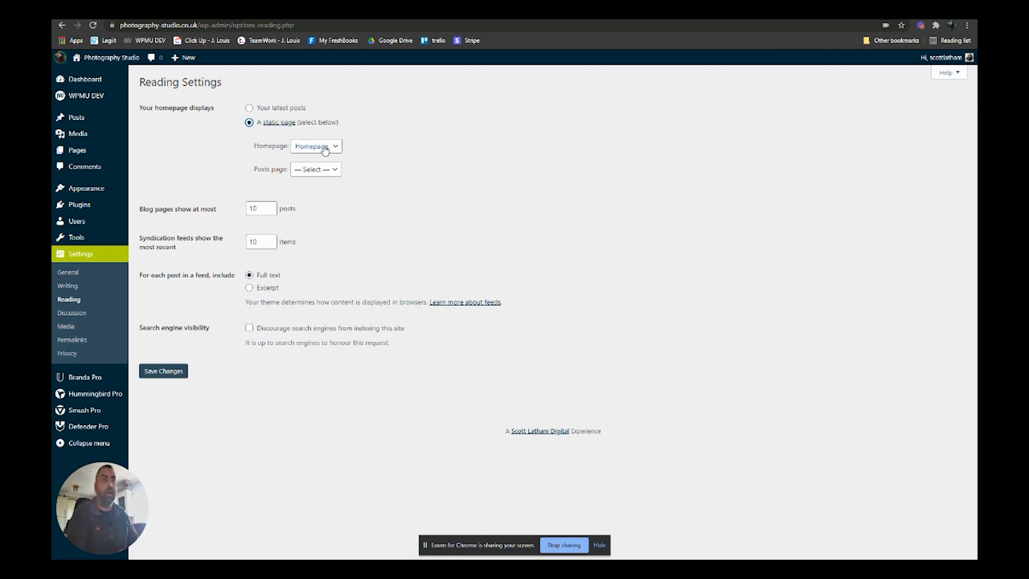
Create a new page titled "Home", publish it and return to the list of pages.
{"action": "mouse_move", "coordinate": [94, 134]}
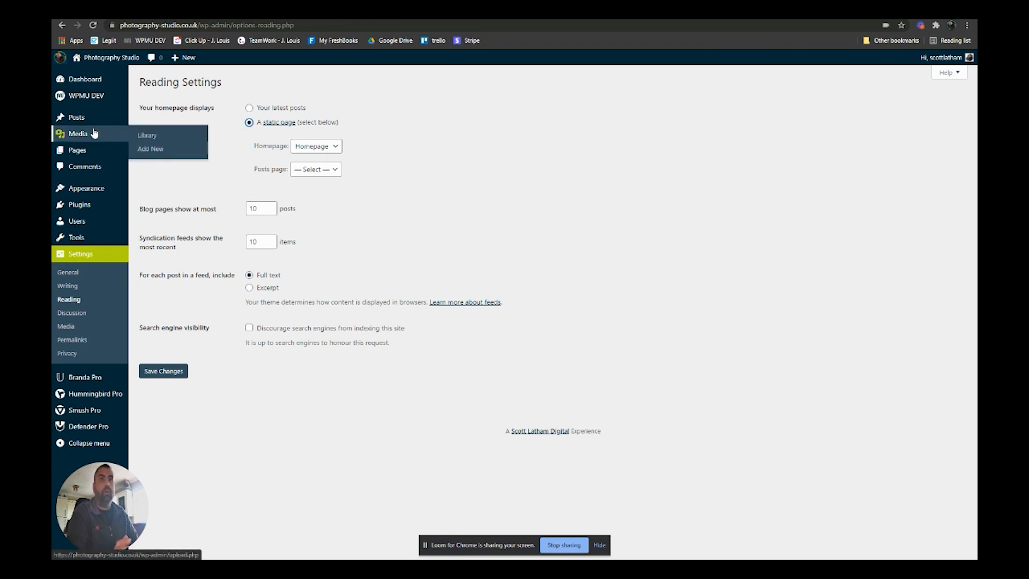
{"action": "mouse_move", "coordinate": [84, 151]}
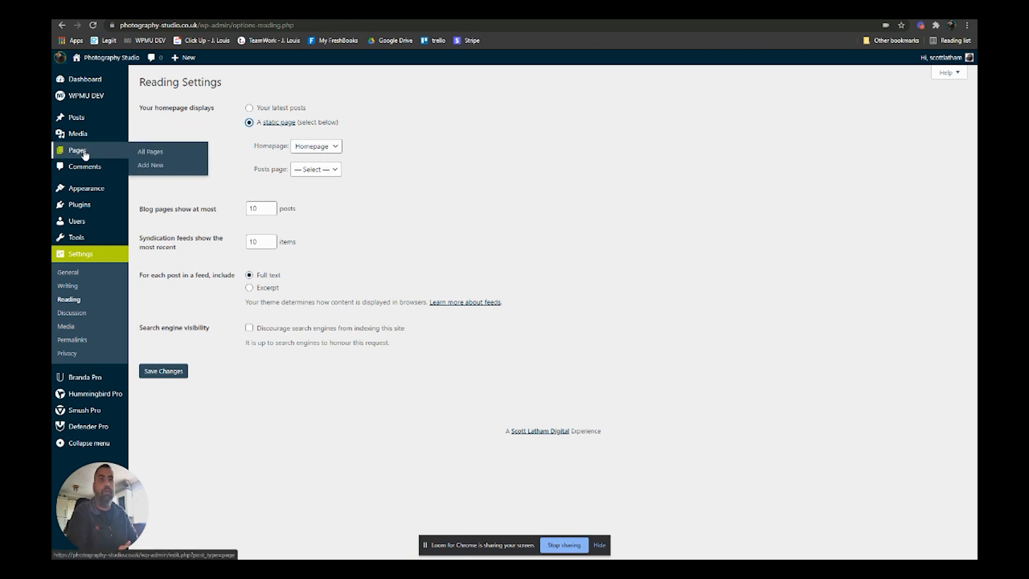
{"action": "left_click", "coordinate": [150, 167]}
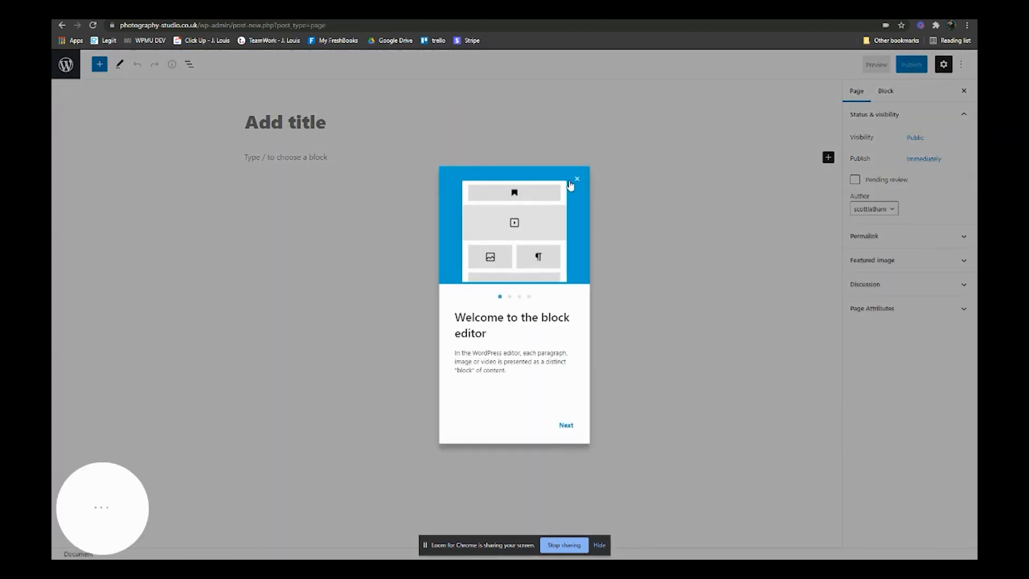
{"action": "left_click", "coordinate": [577, 184]}
{"action": "left_click", "coordinate": [293, 119]}
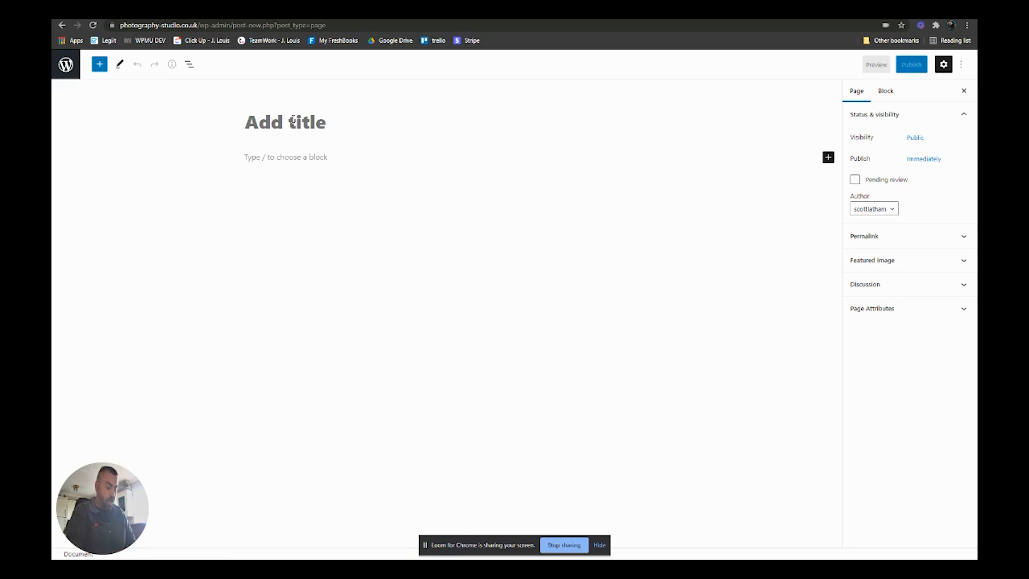
{"action": "type", "text": "Home"}
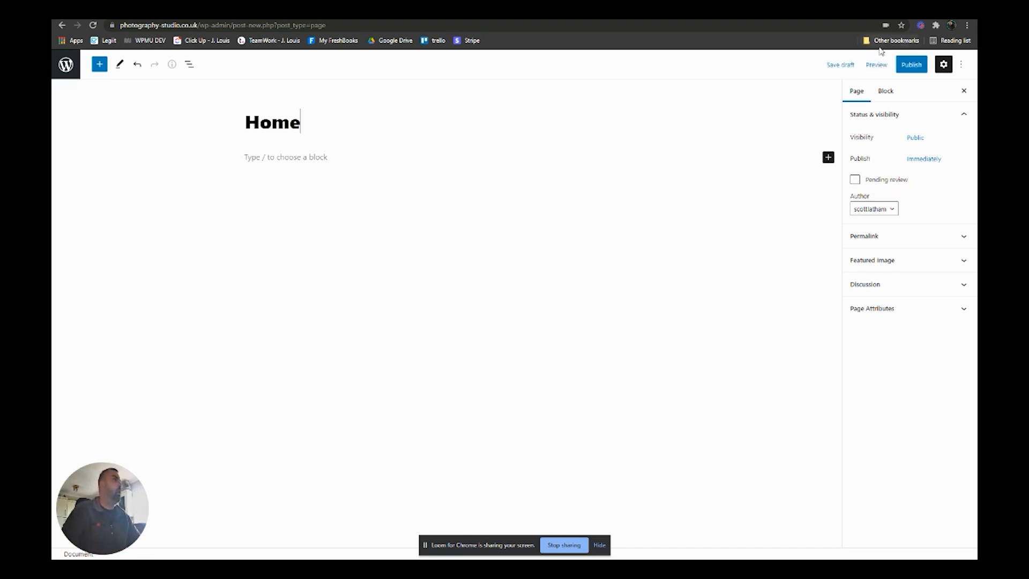
{"action": "left_click", "coordinate": [900, 66]}
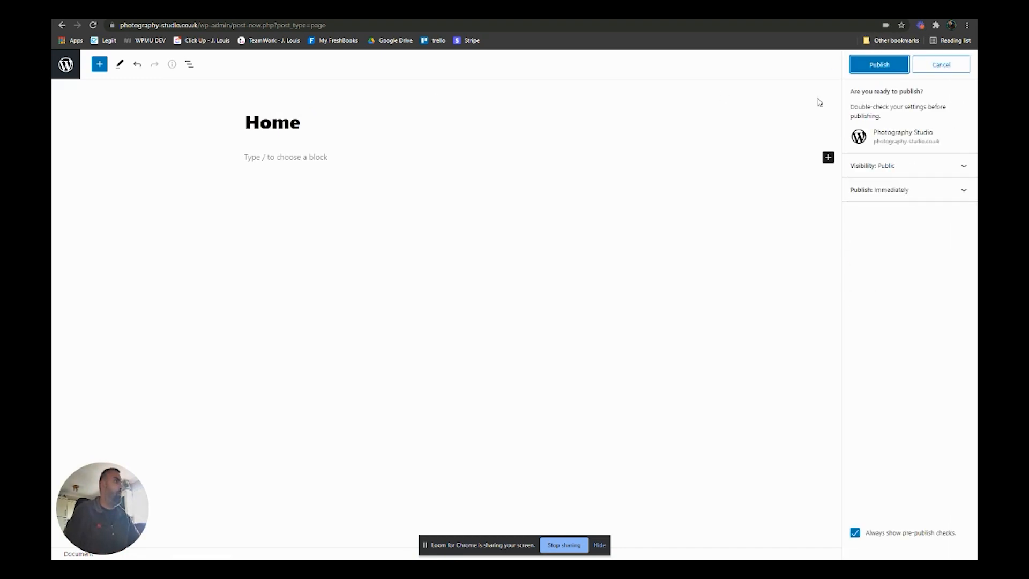
{"action": "left_click", "coordinate": [882, 70]}
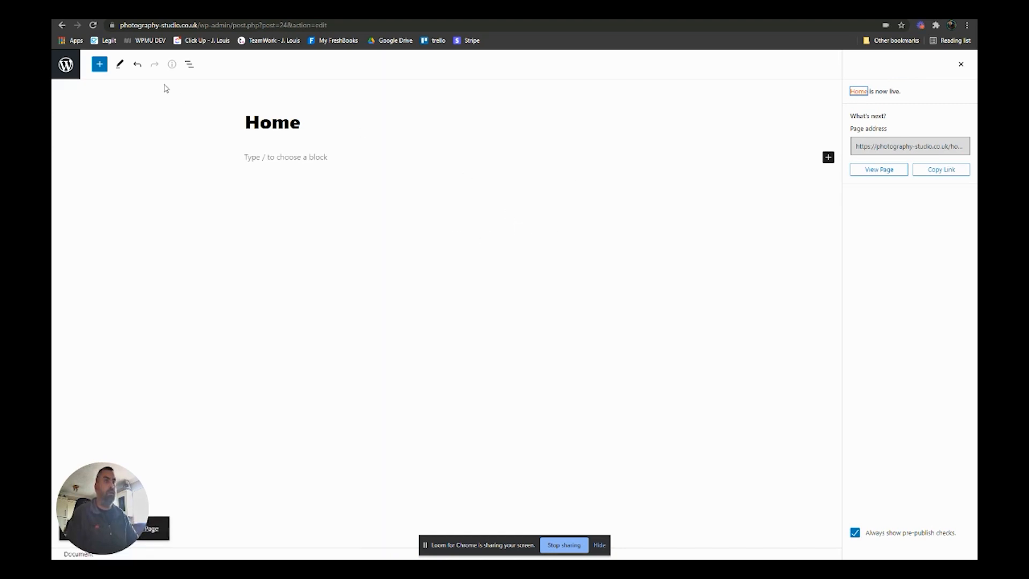
{"action": "left_click", "coordinate": [70, 67]}
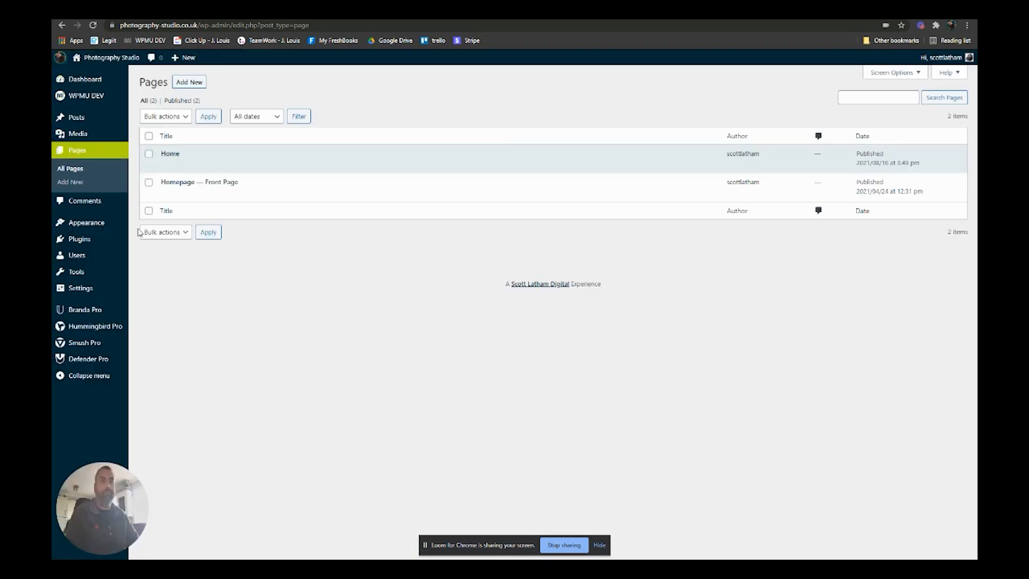
Set the Home page as the site's static homepage in the reading settings and save the change.
{"action": "mouse_move", "coordinate": [92, 296]}
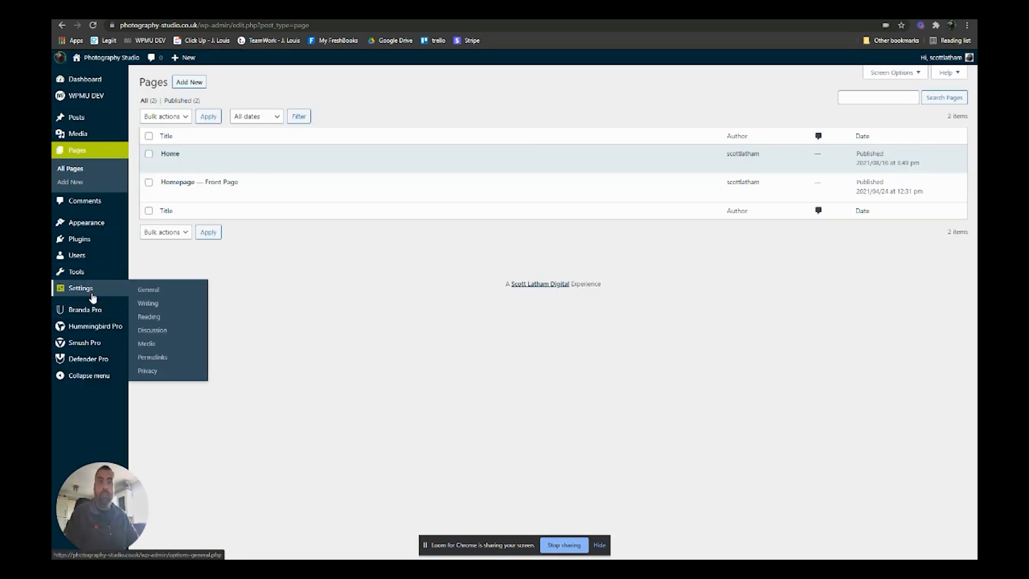
{"action": "left_click", "coordinate": [147, 316]}
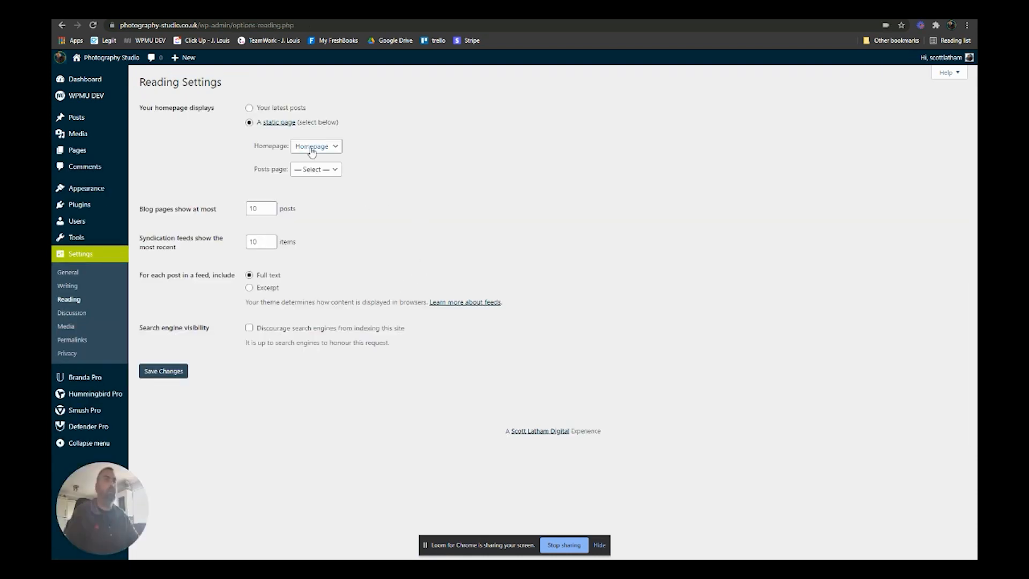
{"action": "left_click", "coordinate": [312, 146]}
{"action": "left_click", "coordinate": [307, 169]}
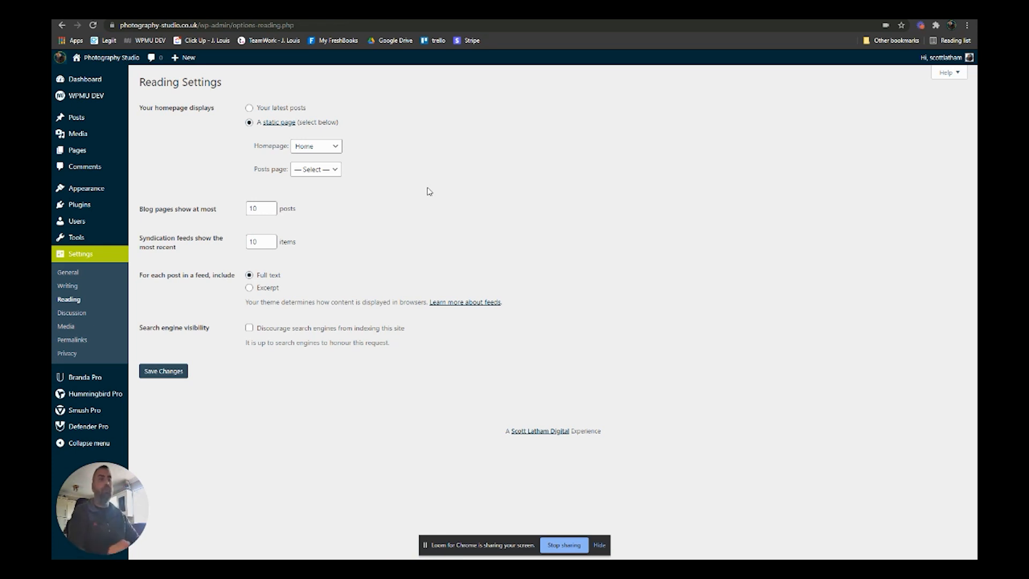
{"action": "left_click", "coordinate": [163, 371]}
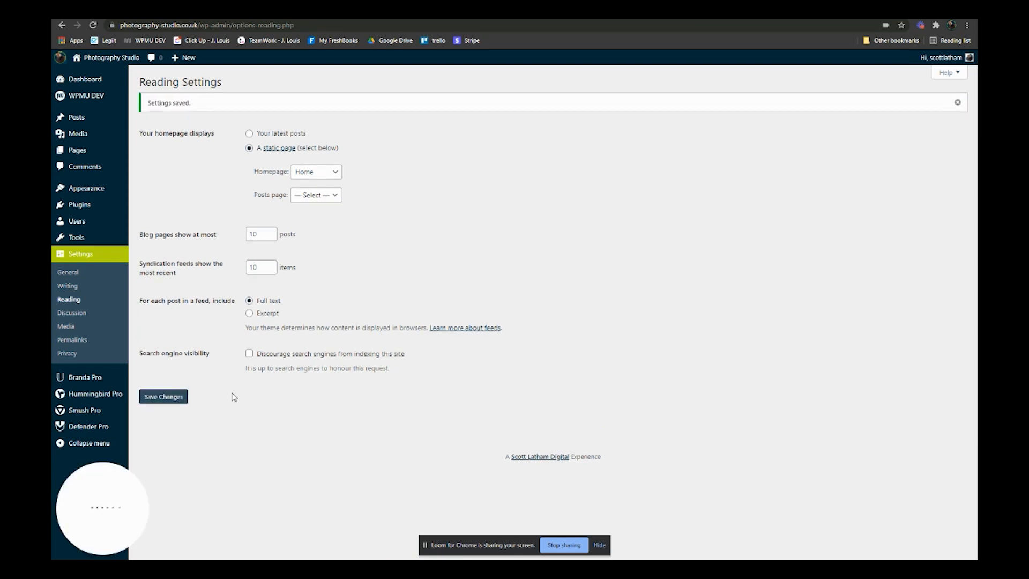
Review the discussion settings for comments and avatars and save them.
{"action": "left_click", "coordinate": [86, 315]}
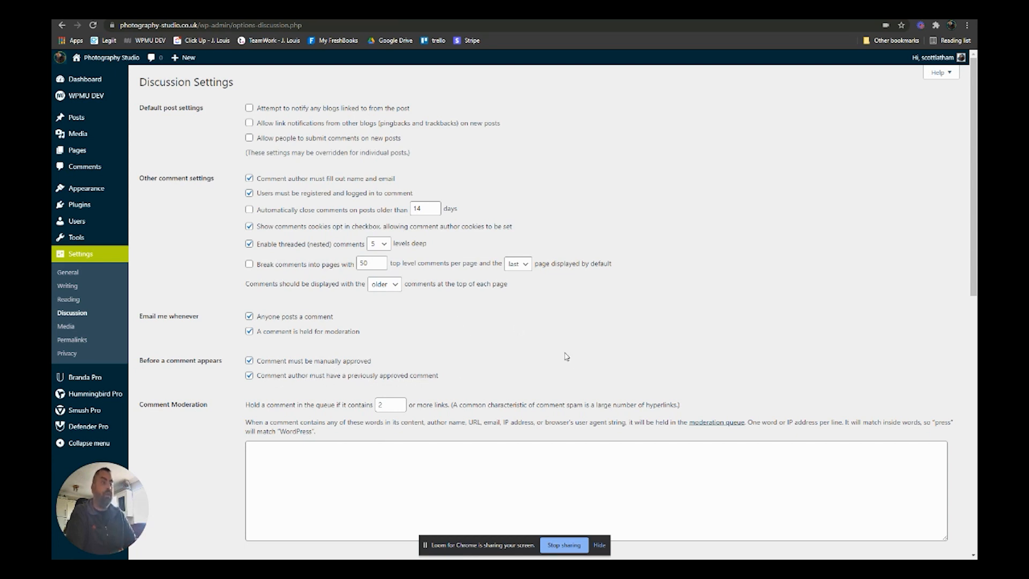
{"action": "scroll", "coordinate": [201, 364], "scroll_direction": "down", "scroll_amount": 10}
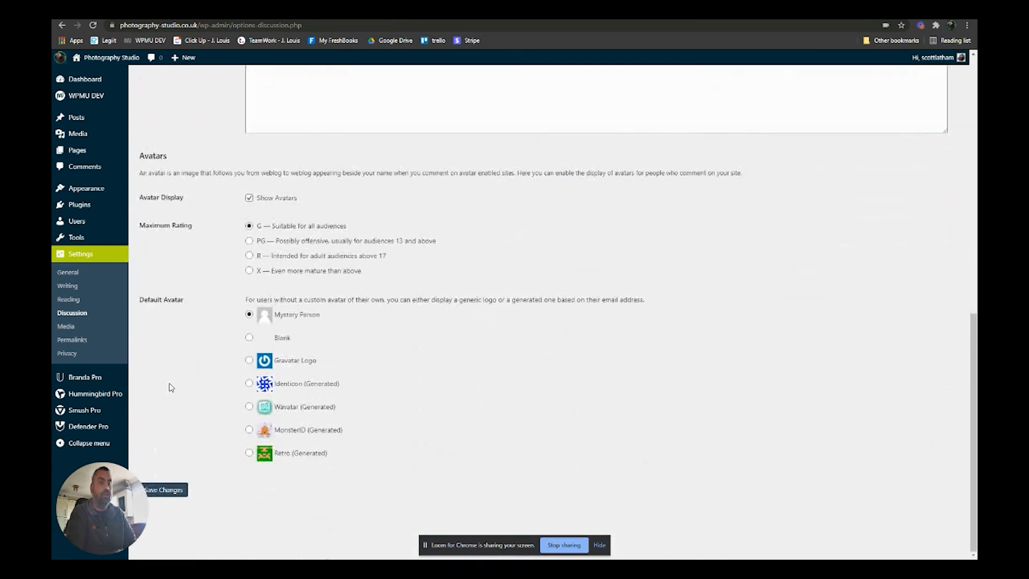
{"action": "left_click", "coordinate": [170, 494]}
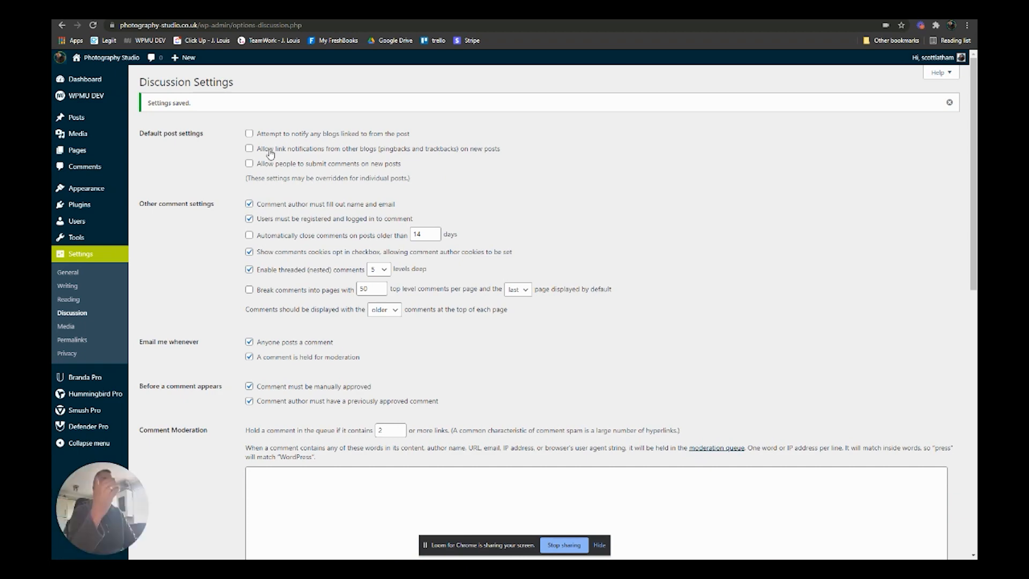
{"action": "scroll", "coordinate": [269, 154], "scroll_direction": "down", "scroll_amount": 4}
{"action": "scroll", "coordinate": [204, 232], "scroll_direction": "up", "scroll_amount": 4}
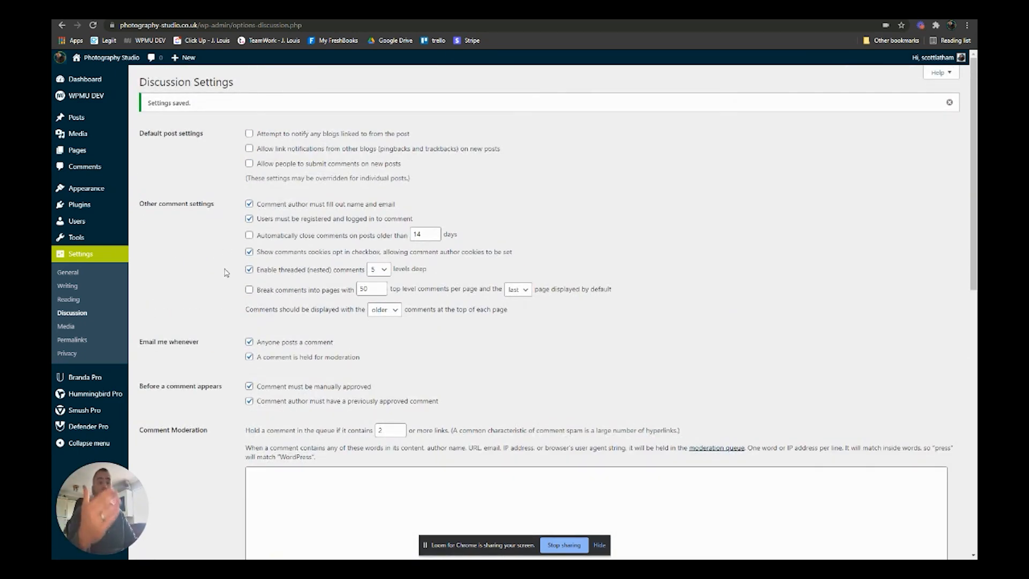
Try the Plain permalink structure and compare its sample URL with the address of a published guide page.
{"action": "left_click", "coordinate": [94, 340]}
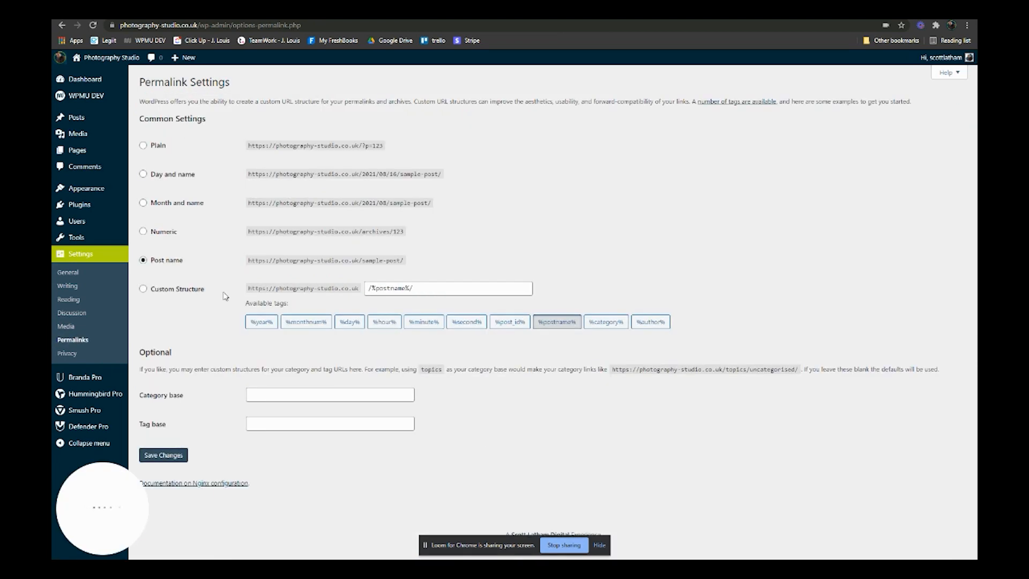
{"action": "left_click", "coordinate": [150, 145]}
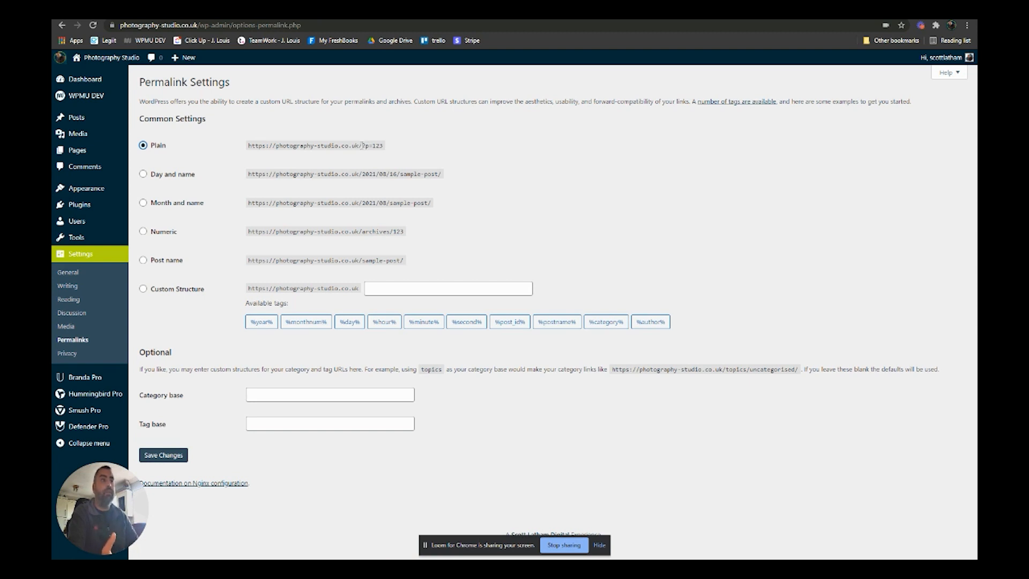
{"action": "left_click_drag", "start_coordinate": [365, 148], "coordinate": [393, 151]}
{"action": "left_click", "coordinate": [398, 151]}
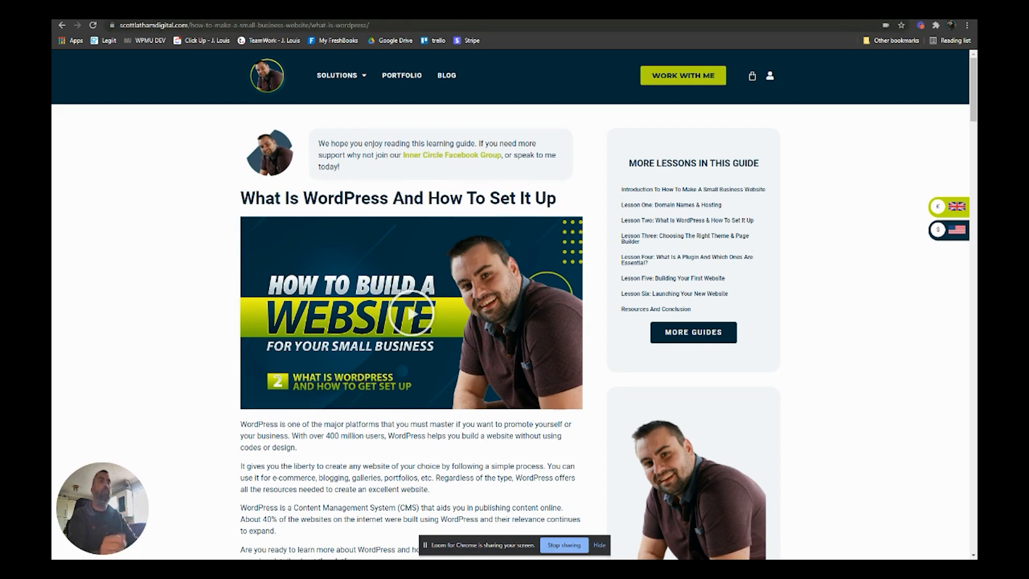
{"action": "left_click", "coordinate": [207, 13]}
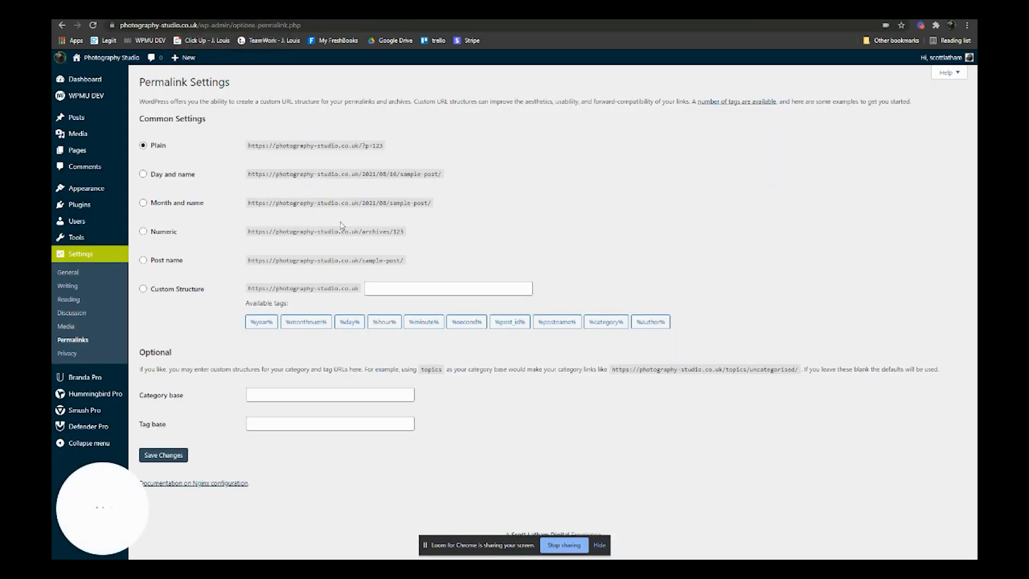
Set the permalink structure to Post name and save the permalink settings.
{"action": "left_click", "coordinate": [172, 262]}
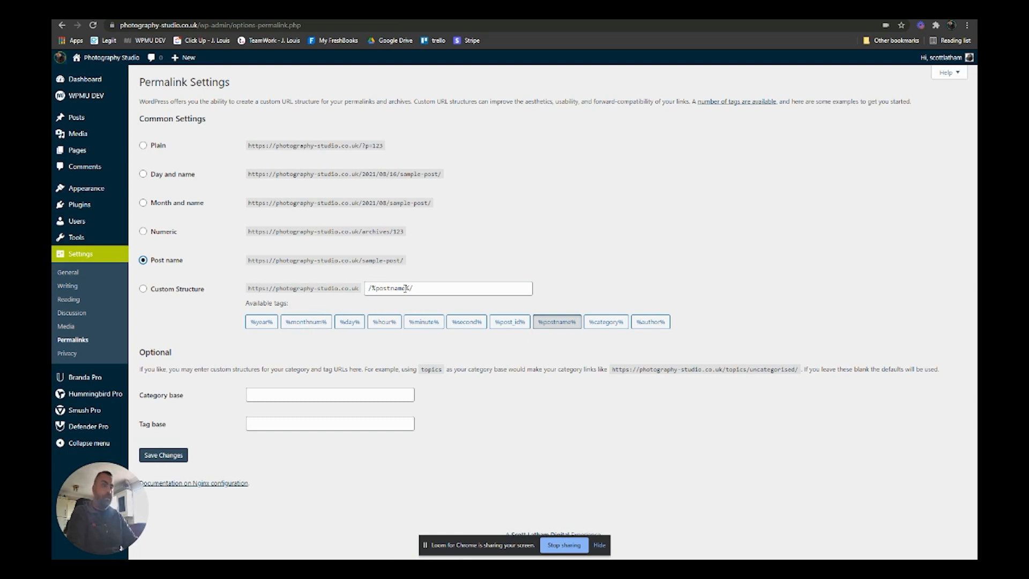
{"action": "left_click", "coordinate": [181, 454]}
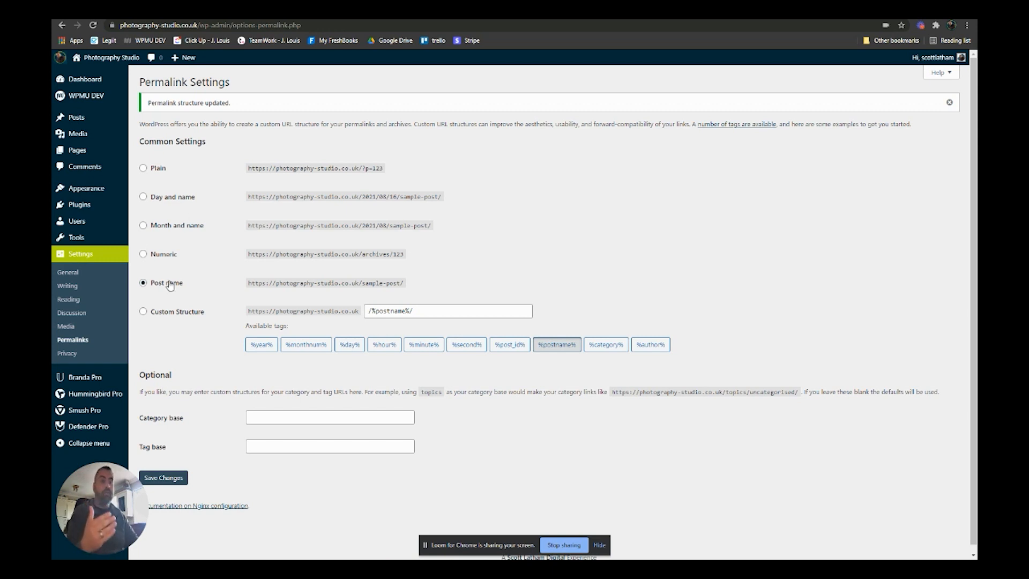
View the site's live front page and return to the admin dashboard.
{"action": "mouse_move", "coordinate": [90, 67]}
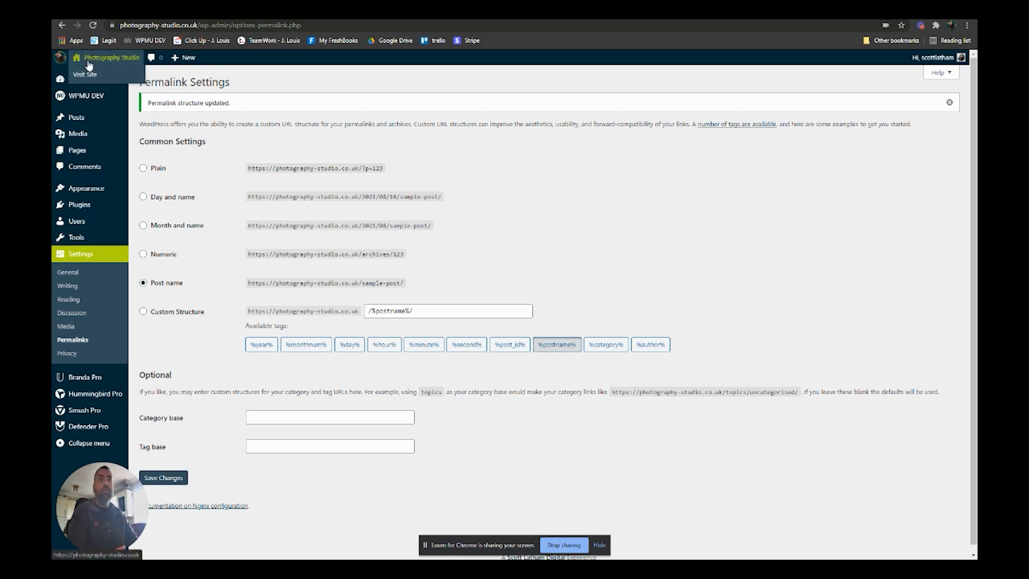
{"action": "left_click", "coordinate": [87, 75]}
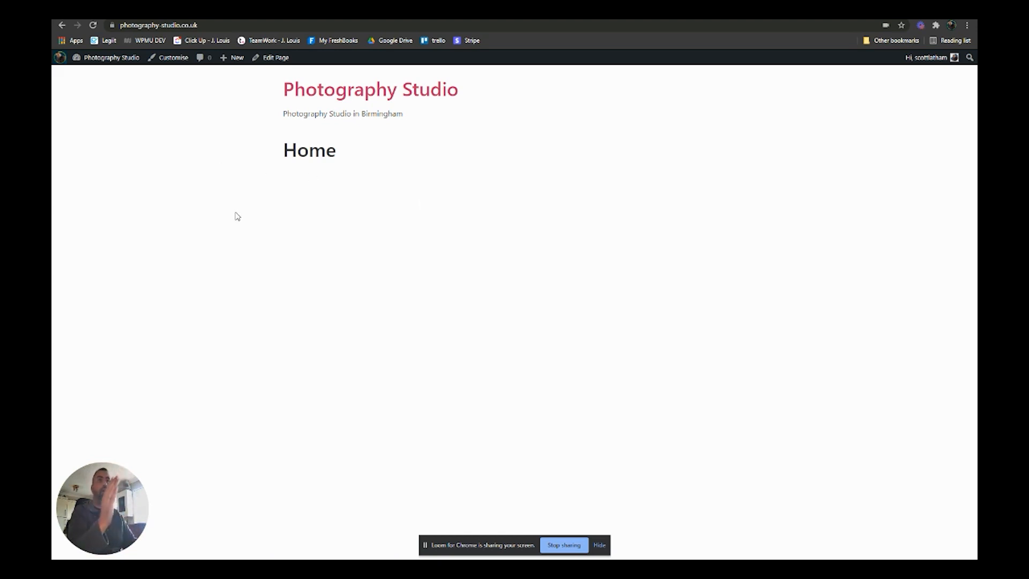
{"action": "mouse_move", "coordinate": [94, 64]}
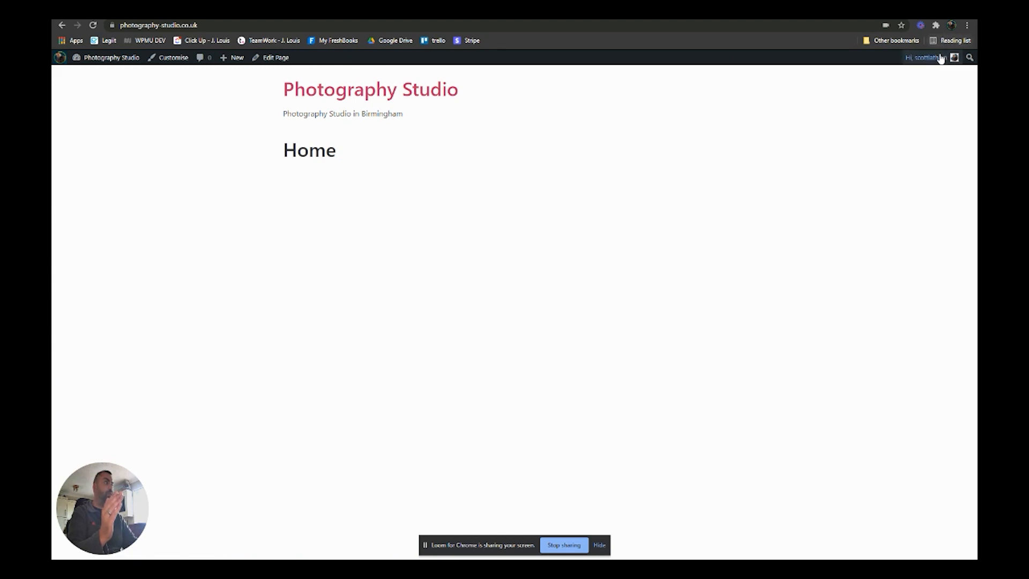
{"action": "mouse_move", "coordinate": [125, 64]}
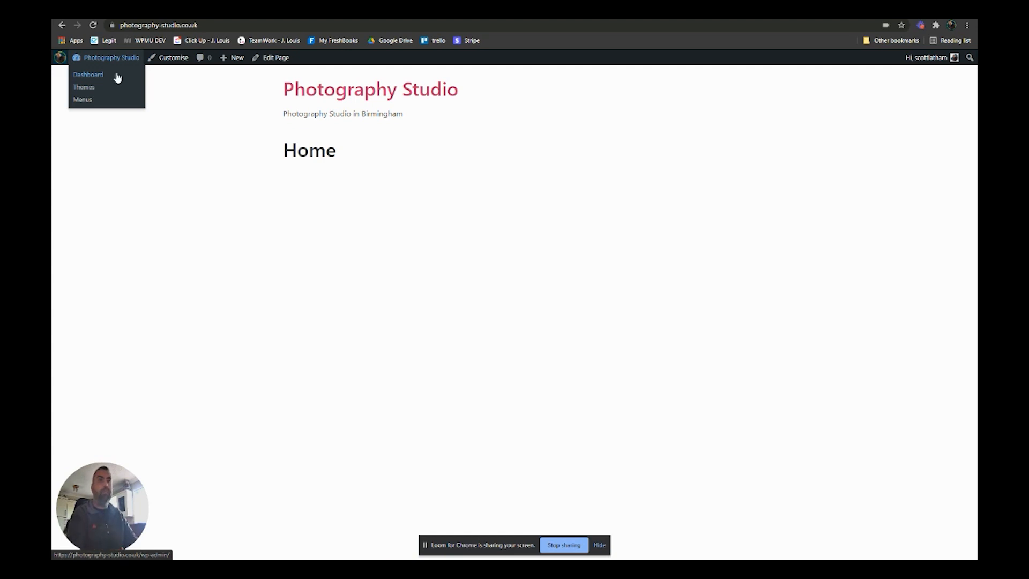
{"action": "left_click", "coordinate": [118, 78]}
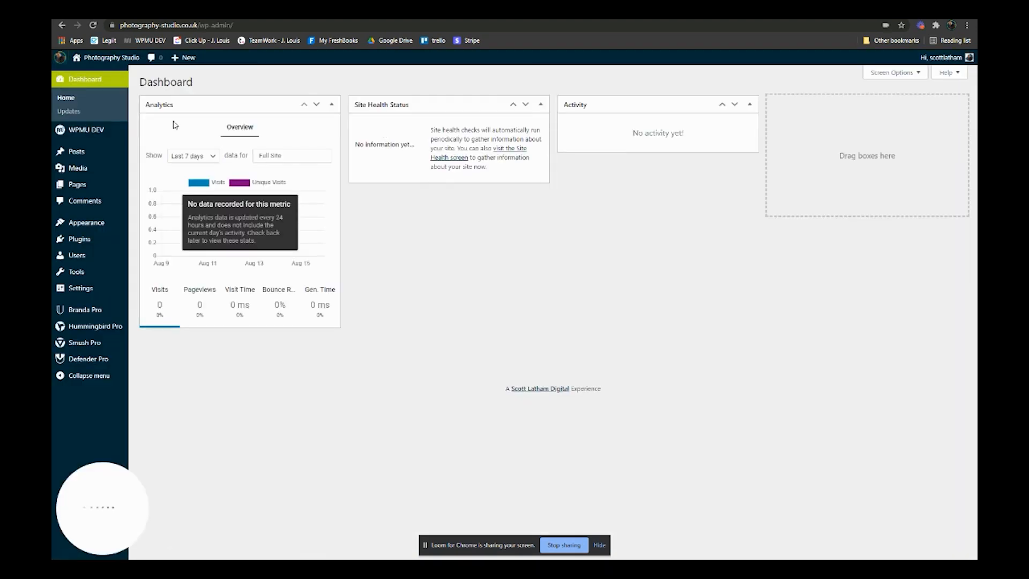